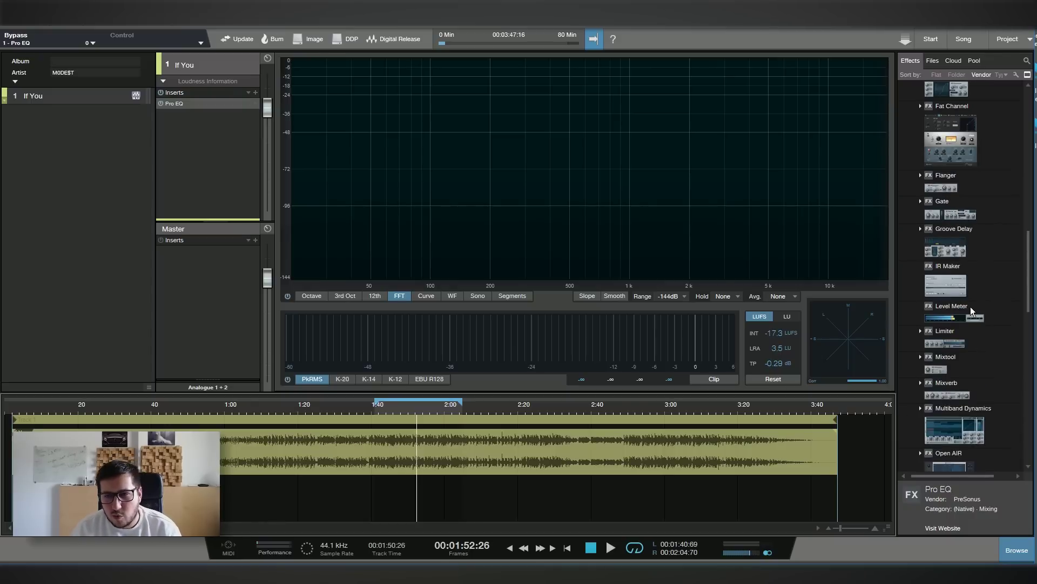
# Insert Fat Channel on If You and switch its Tube compressor to Comp mode
pyautogui.moveTo(954, 198); pyautogui.dragTo(229, 160)
pyautogui.click(652, 118)
pyautogui.click(377, 409)
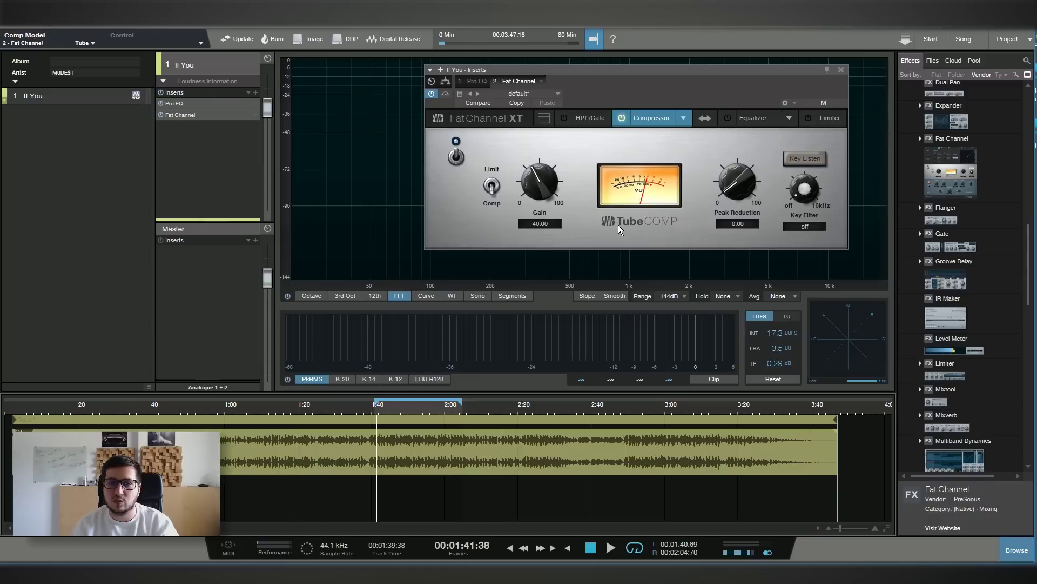
pyautogui.moveTo(770, 193); pyautogui.dragTo(493, 187)
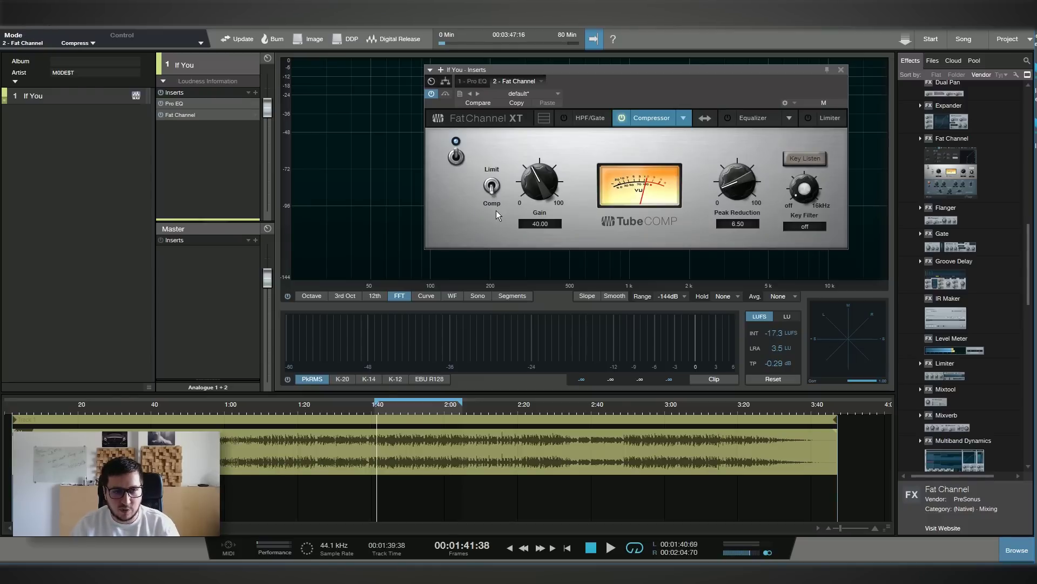
pyautogui.click(492, 186)
# While playing from 1:41, raise Peak Reduction to 55.50 and set the Key Filter near 575 Hz
pyautogui.press('space')
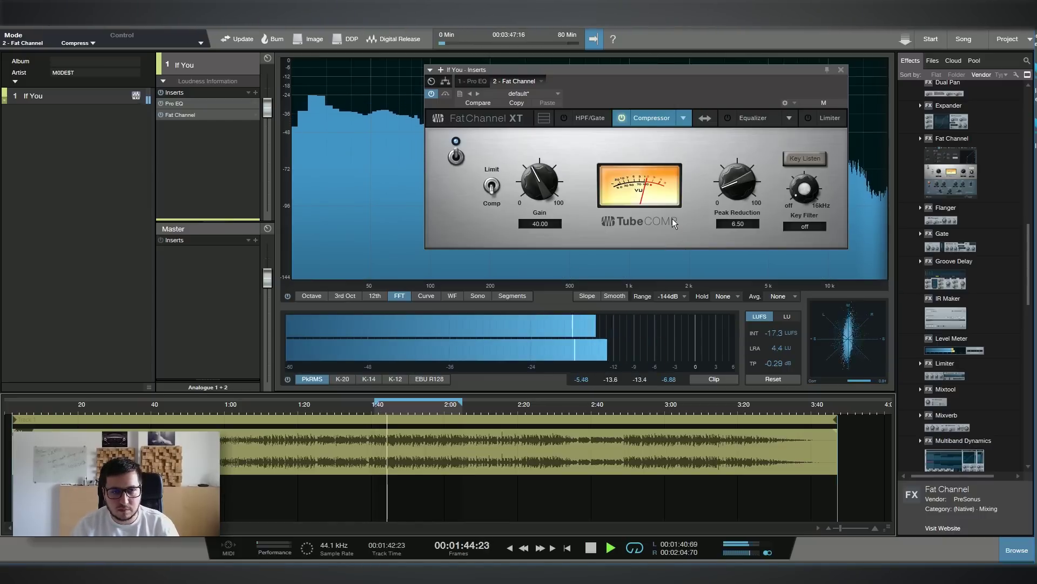
pyautogui.moveTo(738, 192)
pyautogui.mouseDown()
pyautogui.moveTo(770, 178)
pyautogui.moveTo(742, 190)
pyautogui.mouseUp()
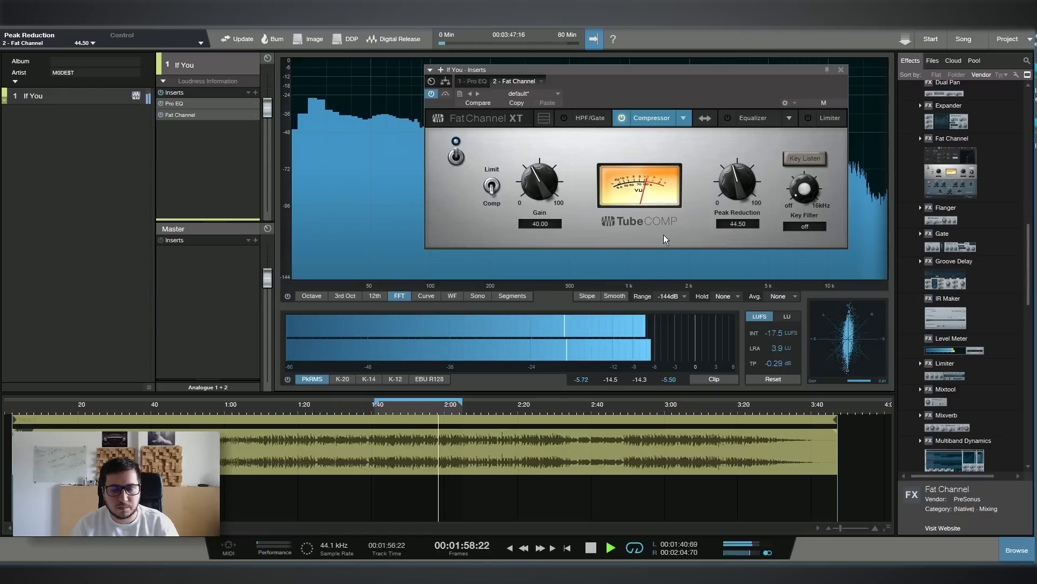
pyautogui.press('space')
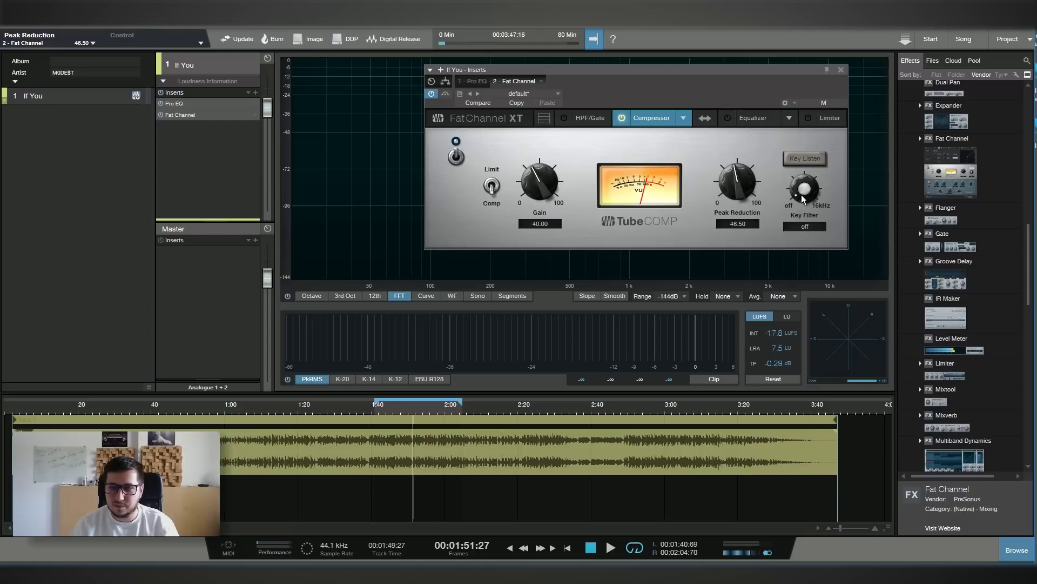
pyautogui.moveTo(802, 195); pyautogui.dragTo(807, 188)
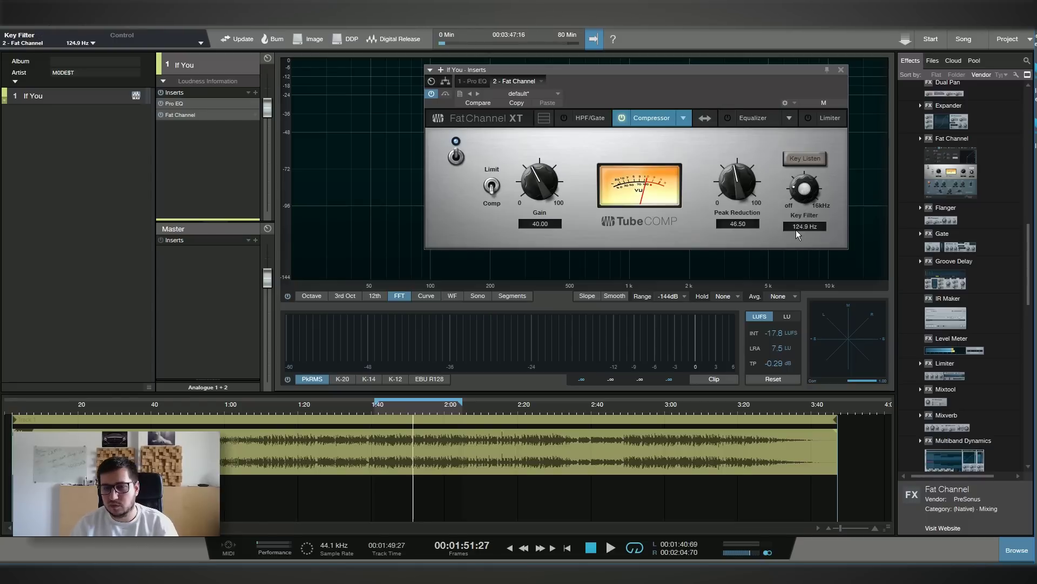
pyautogui.click(383, 417)
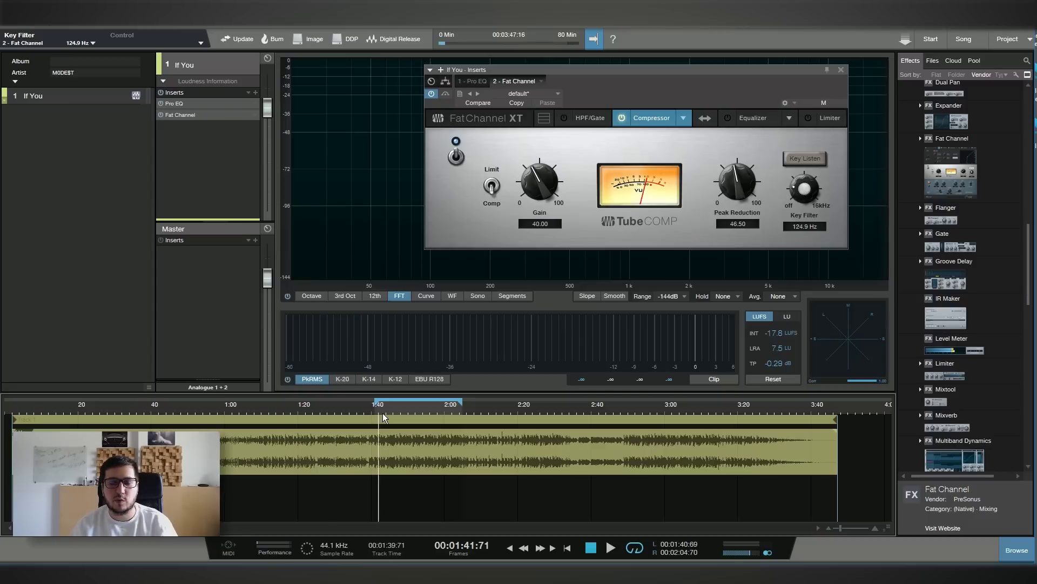
pyautogui.press('space')
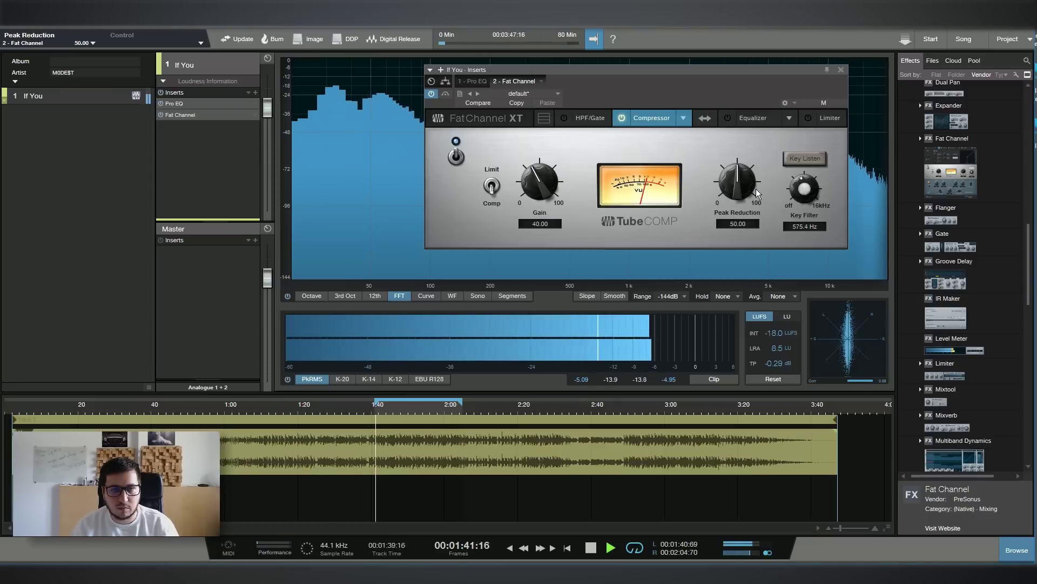
pyautogui.moveTo(733, 201); pyautogui.dragTo(733, 194)
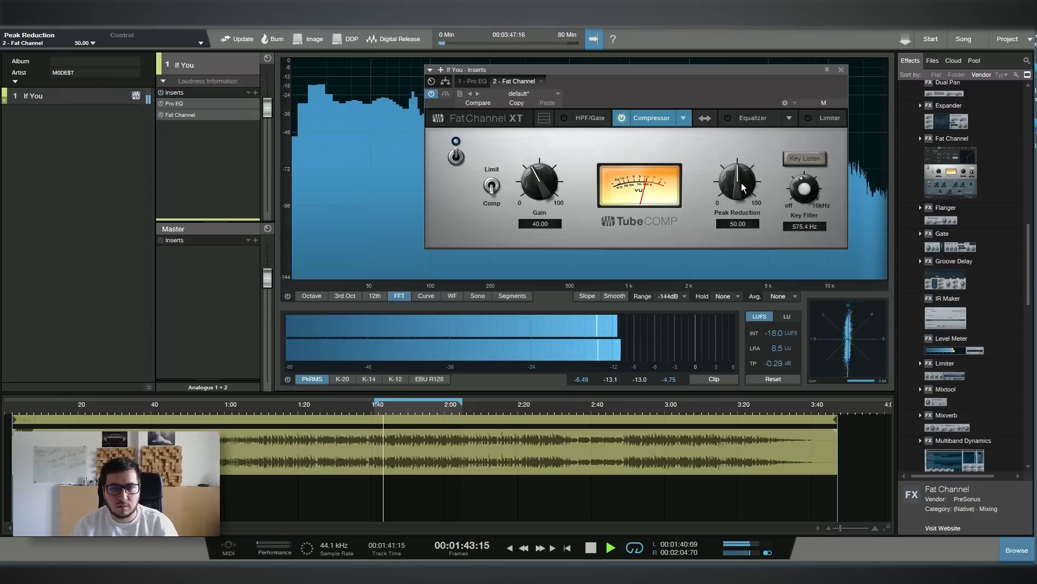
pyautogui.moveTo(743, 213); pyautogui.dragTo(743, 211)
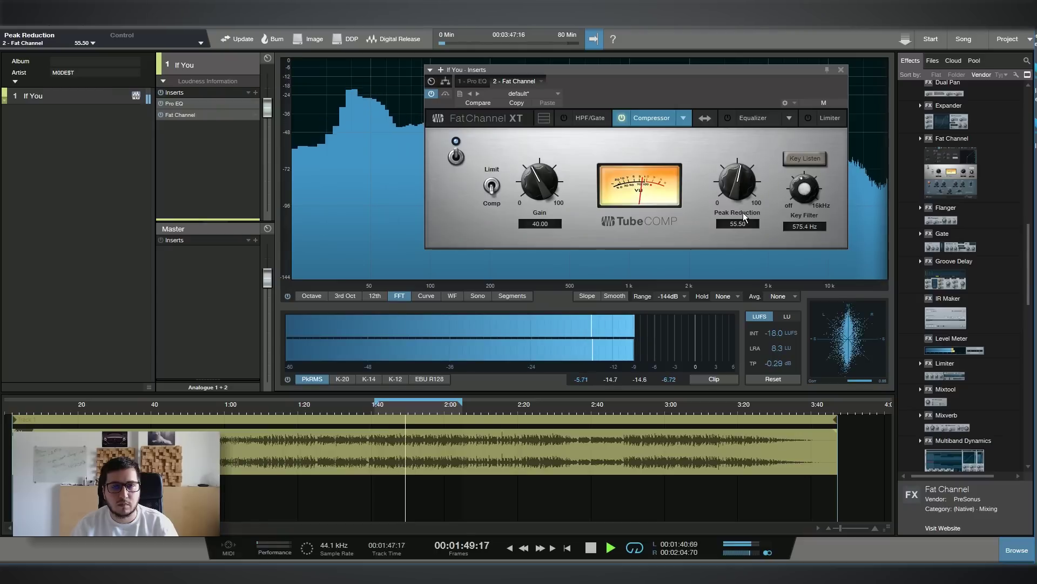
# A/B the compressor against bypass, leave it on, and close the Fat Channel window
pyautogui.click(456, 156)
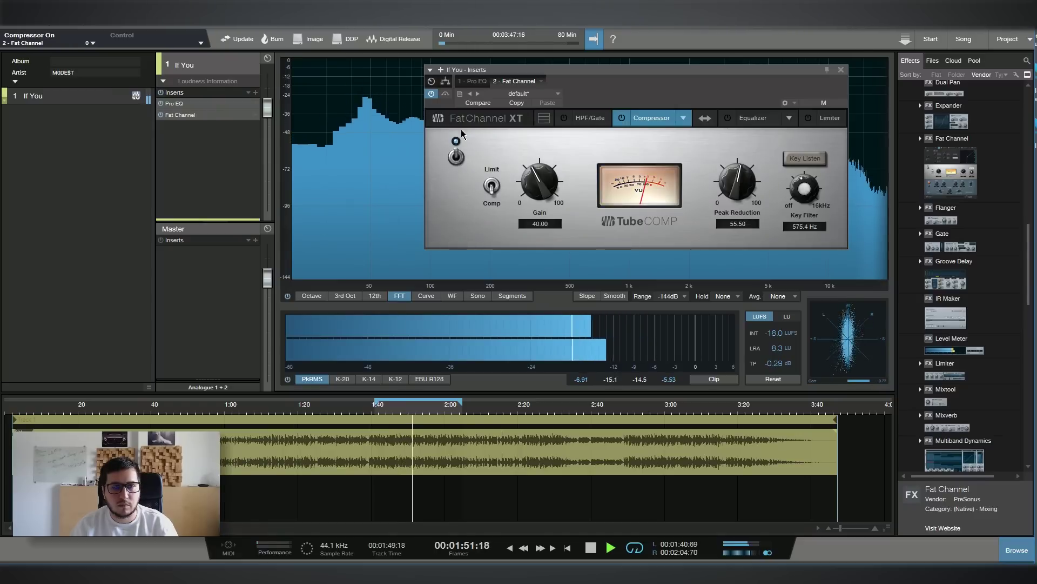
pyautogui.click(458, 157)
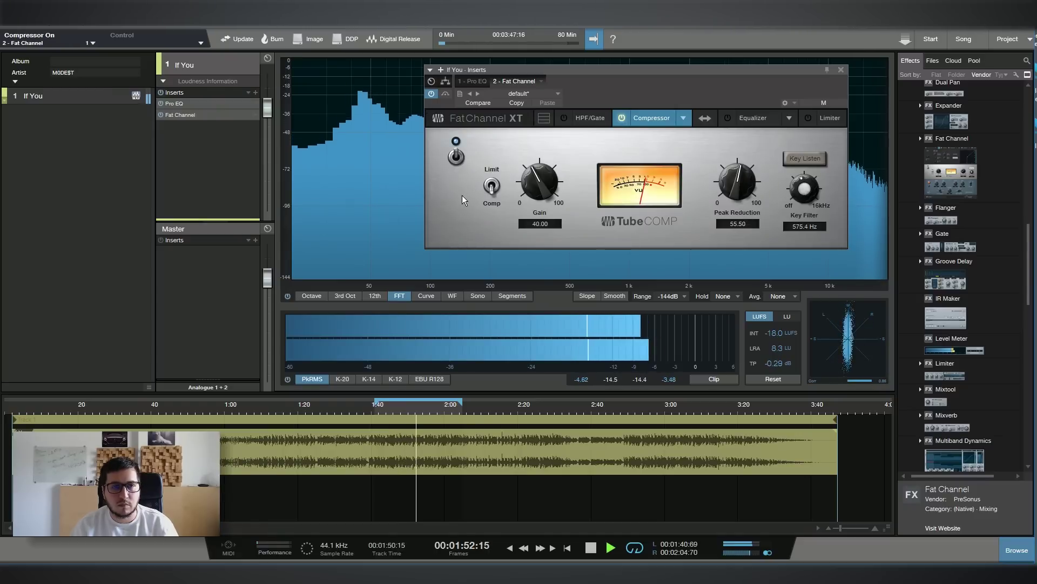
pyautogui.click(456, 157)
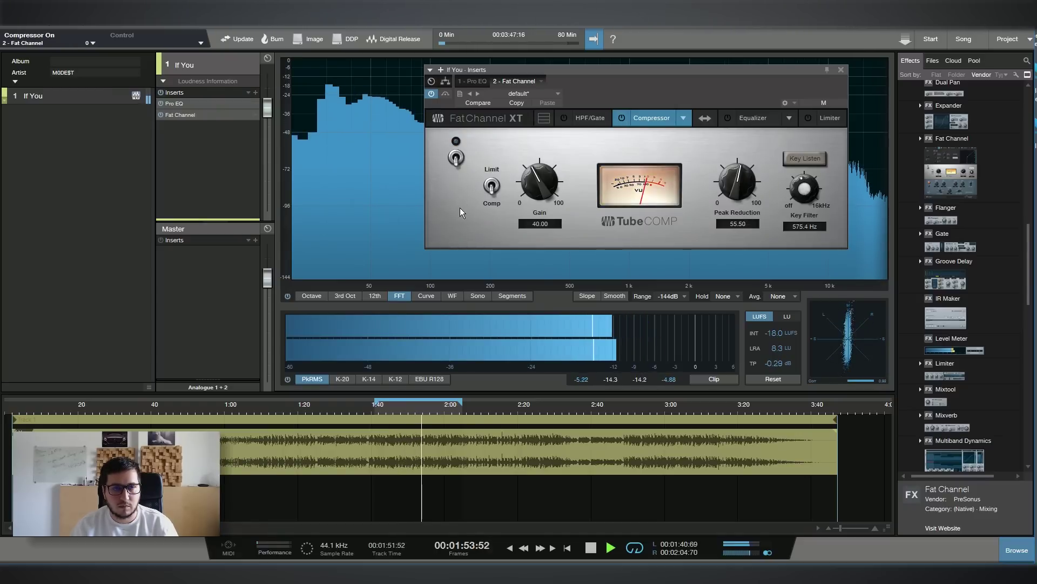
pyautogui.click(456, 157)
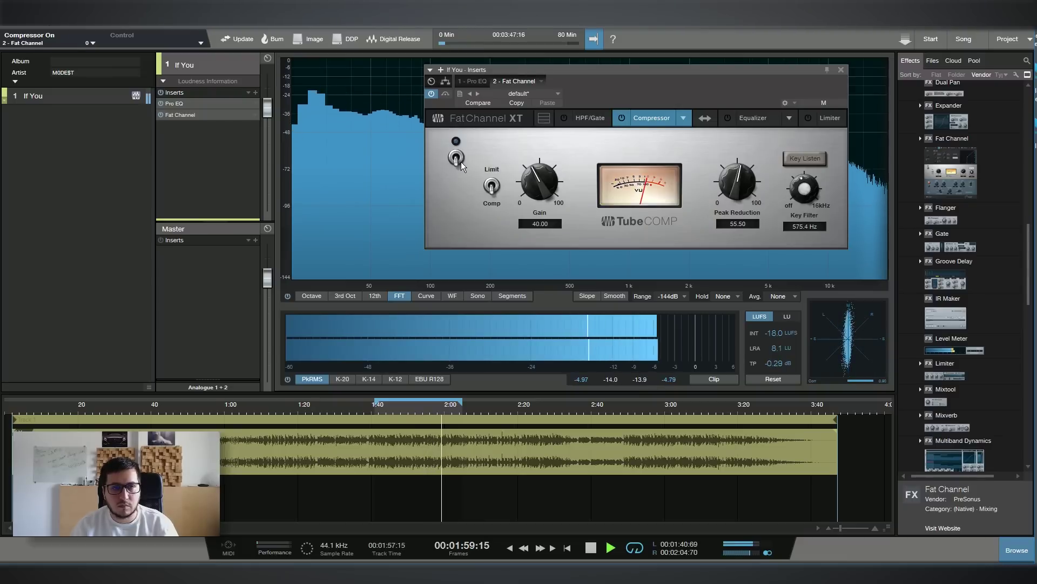
pyautogui.press('space')
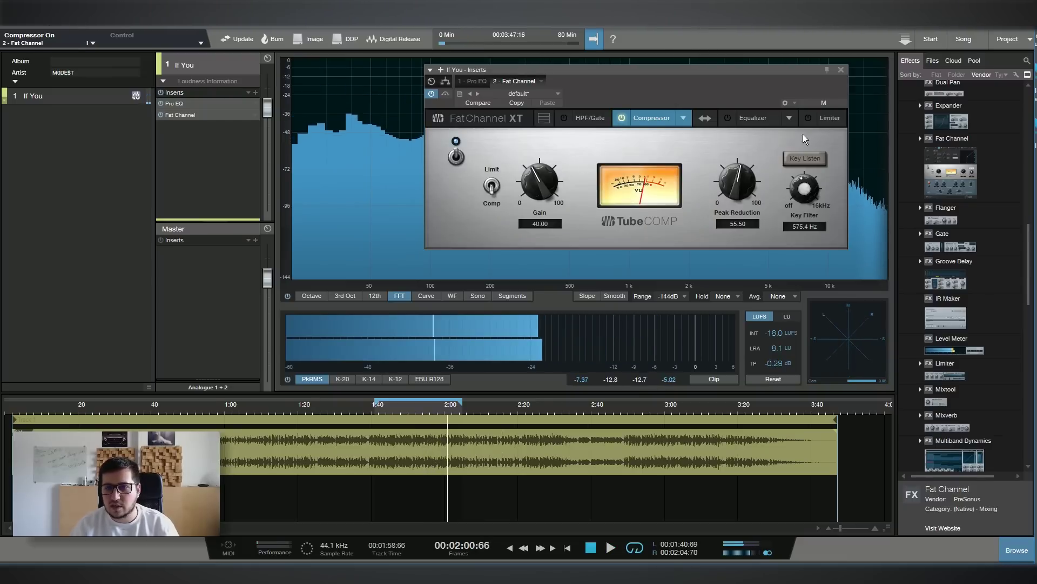
pyautogui.click(841, 69)
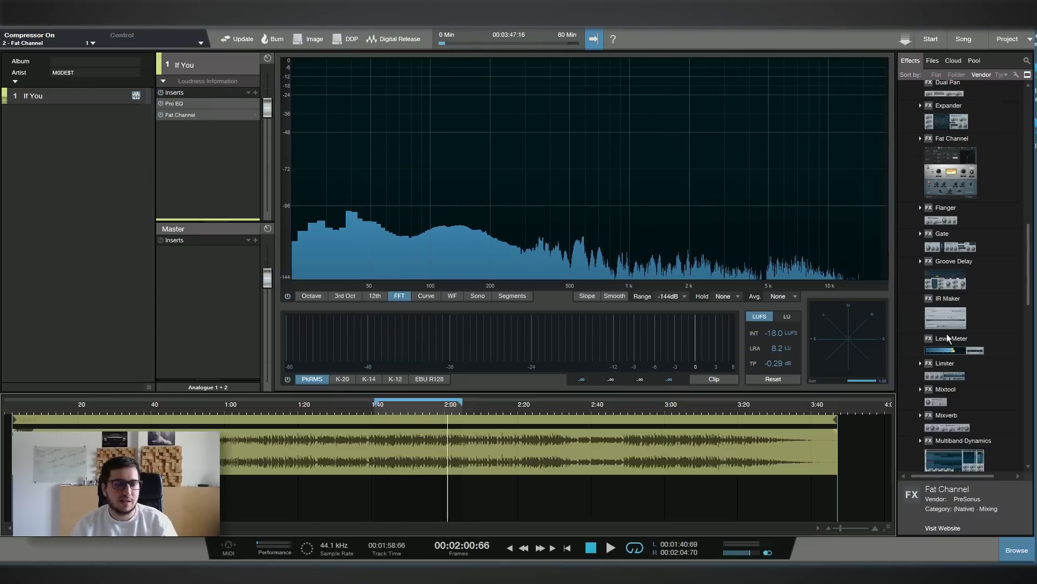
# Set the Softube Saturation Knob to Keep Low with Saturation 0.6
pyautogui.scroll(5, 947, 324)
pyautogui.scroll(10, 947, 333)
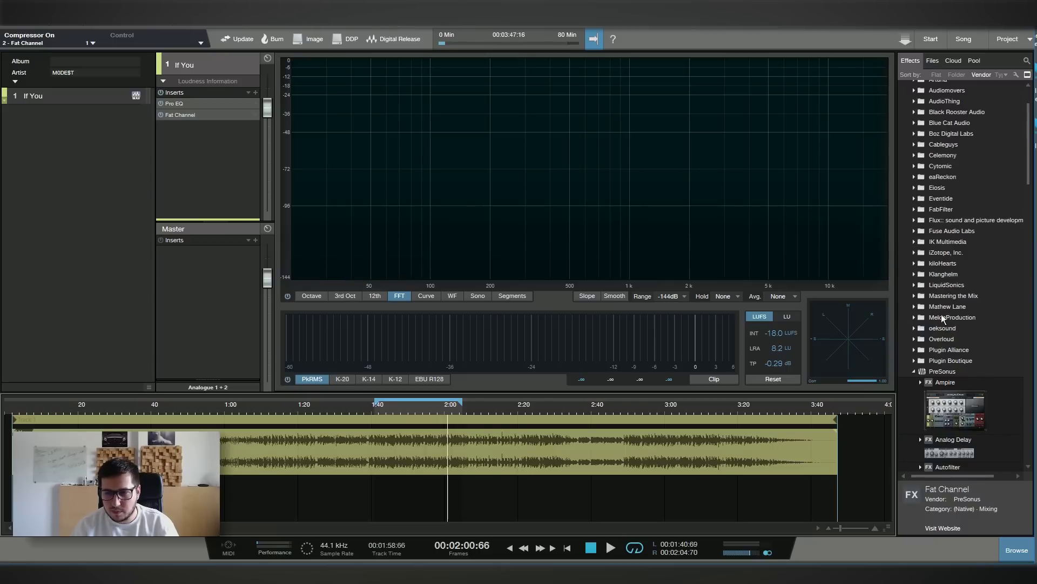
pyautogui.scroll(-10, 942, 317)
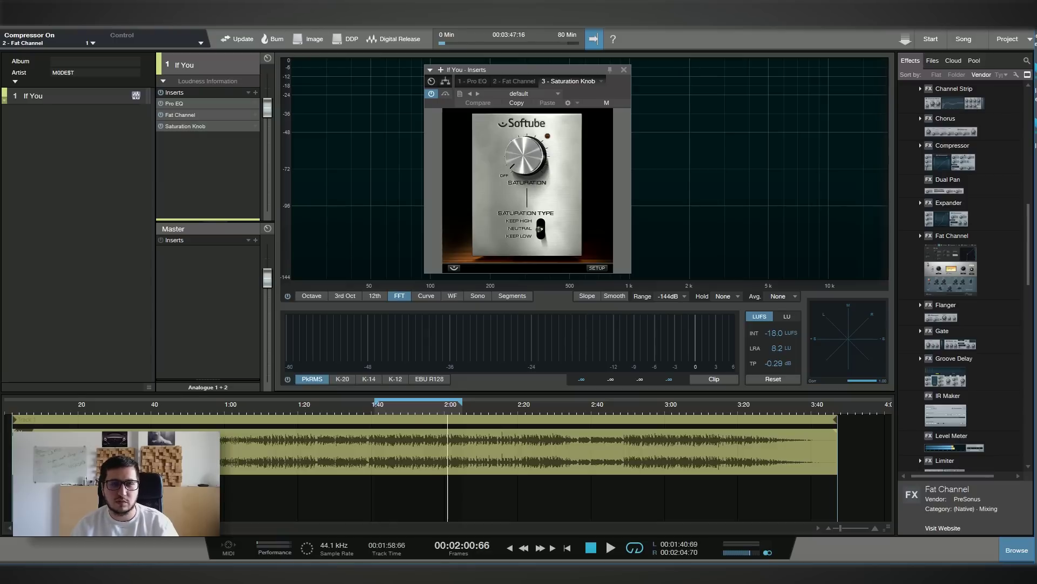
pyautogui.click(539, 229)
pyautogui.press('space')
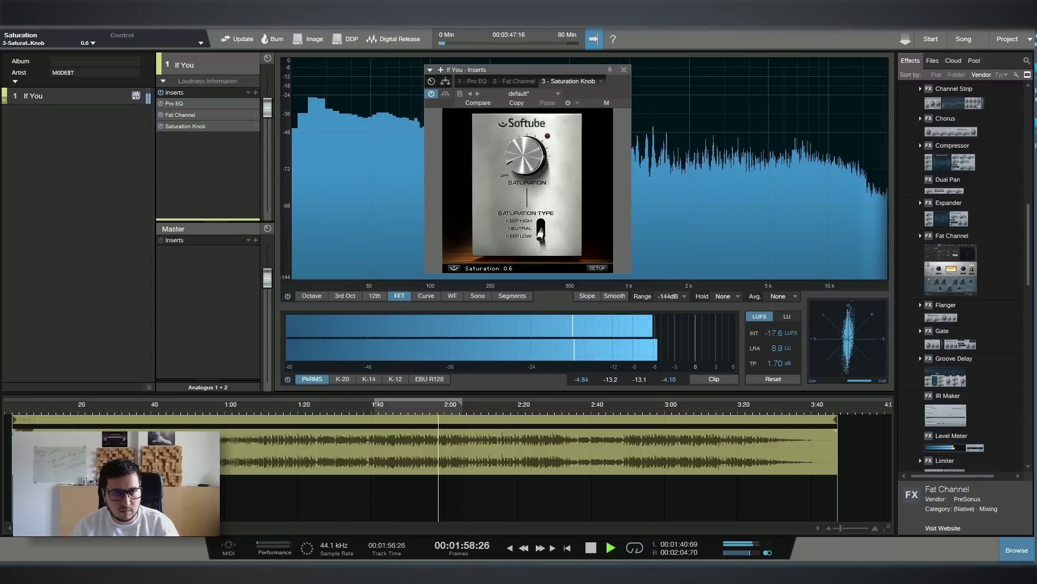
# Compare the saturation bypassed and active, close it, and add another Fat Channel
pyautogui.click(446, 94)
pyautogui.click(445, 94)
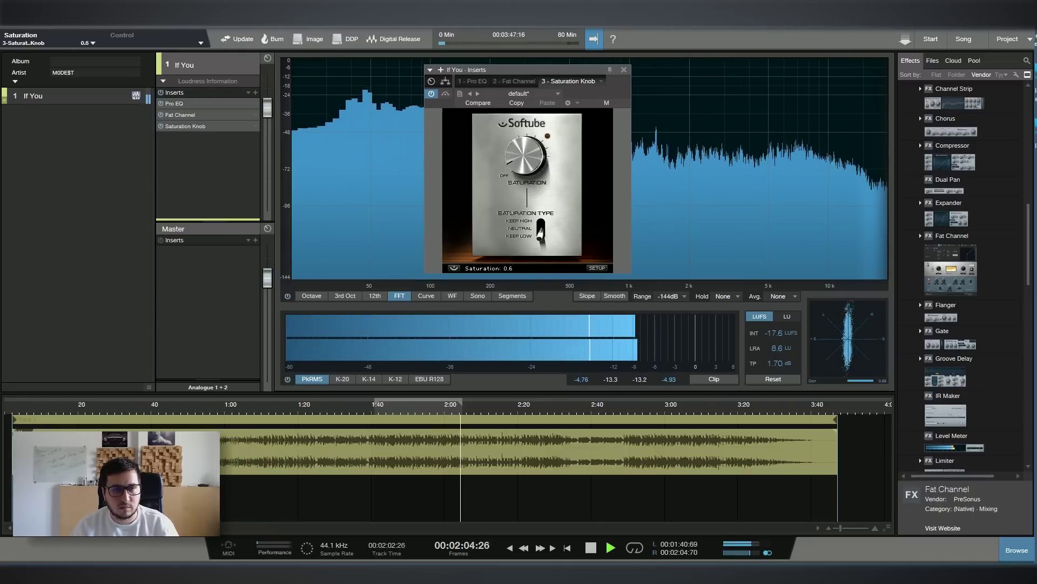
pyautogui.click(624, 70)
pyautogui.press('space')
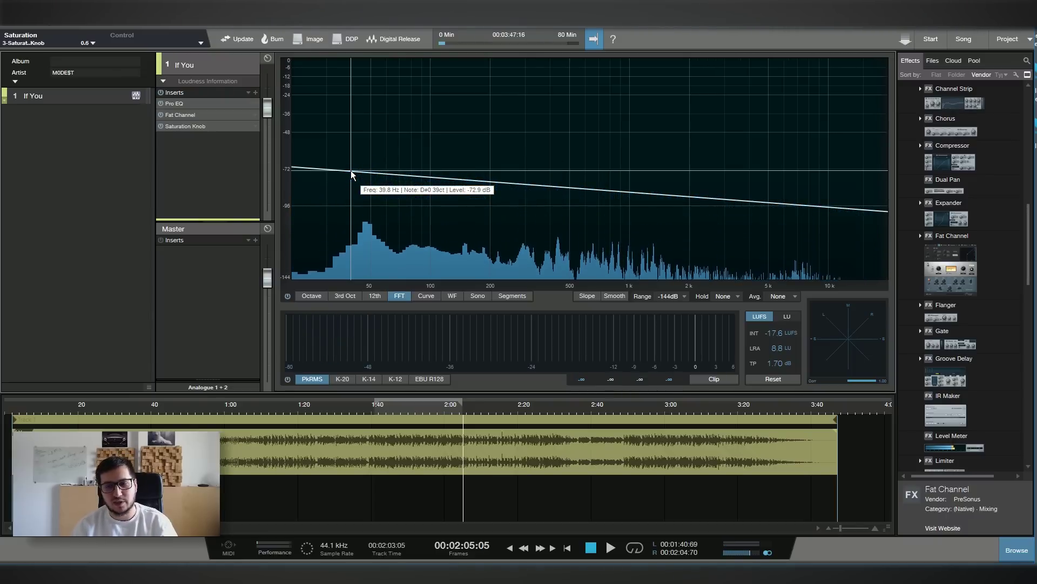
pyautogui.doubleClick(952, 236)
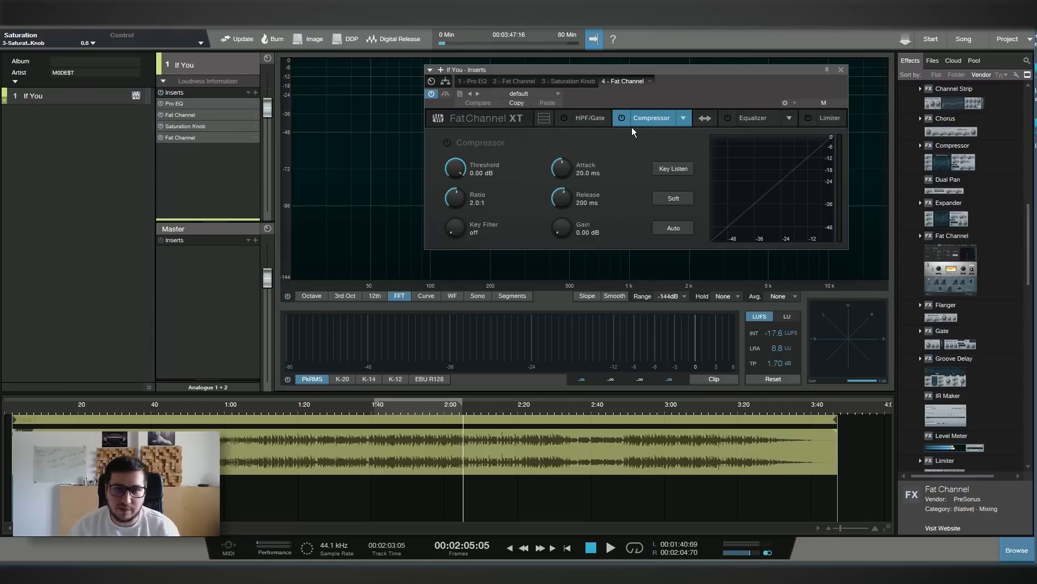
# Turn on the second Fat Channel's EQ and choose the Passive EQ model
pyautogui.click(727, 118)
pyautogui.click(789, 118)
pyautogui.click(804, 144)
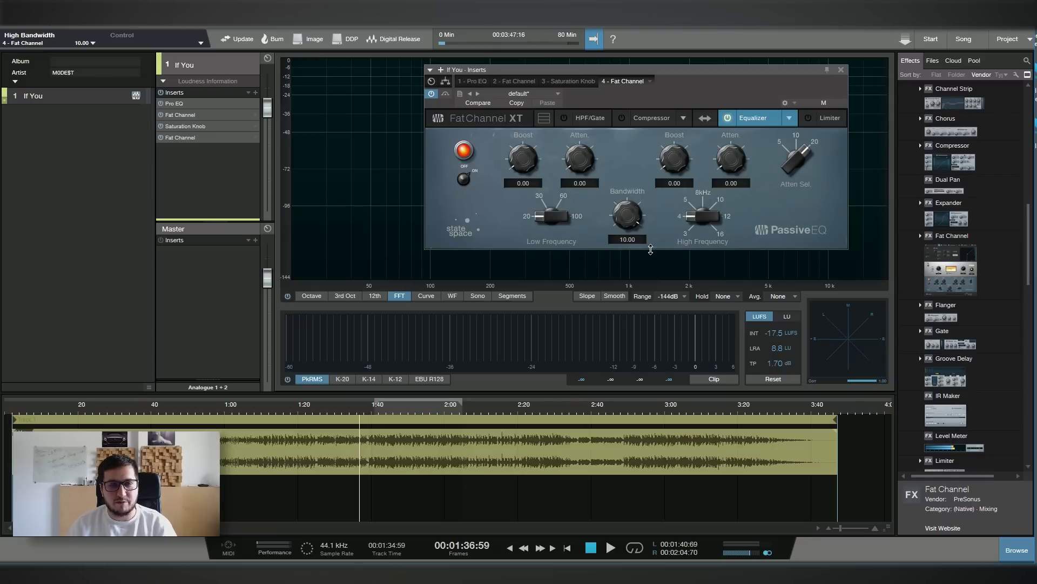
pyautogui.press('space')
# Add a high boost of about 3.30 at 4 kHz with bandwidth 9.50, comparing bypass
pyautogui.moveTo(676, 158)
pyautogui.mouseDown()
pyautogui.moveTo(697, 147)
pyautogui.moveTo(685, 165)
pyautogui.mouseUp()
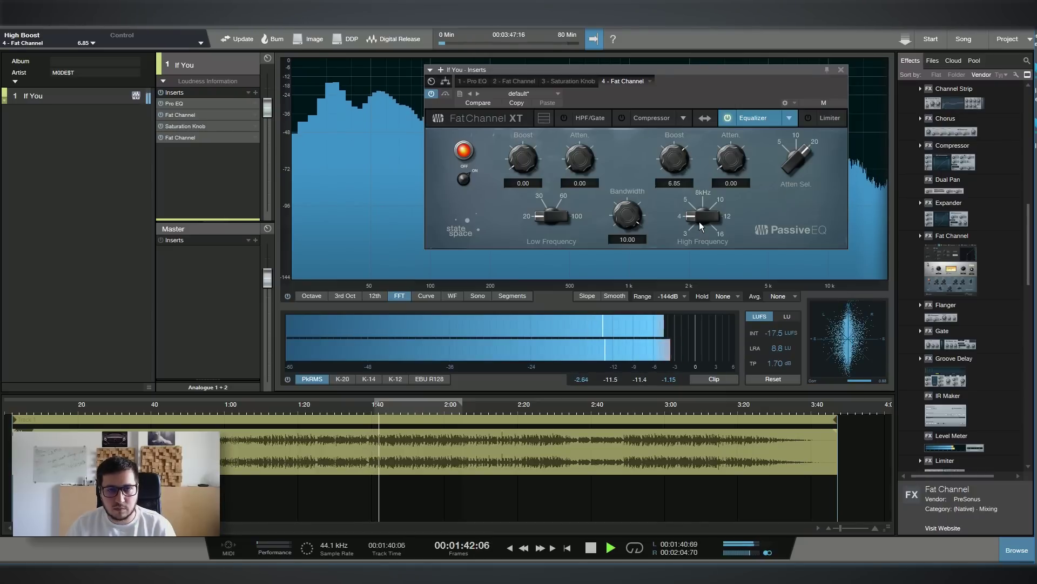
pyautogui.moveTo(702, 216); pyautogui.dragTo(683, 284)
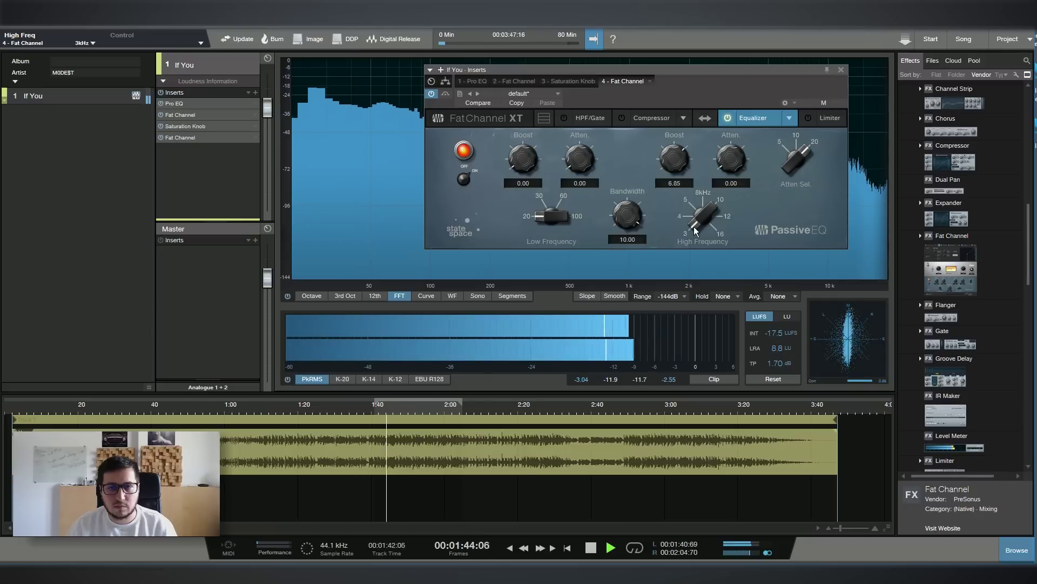
pyautogui.moveTo(695, 230)
pyautogui.mouseDown()
pyautogui.moveTo(706, 197)
pyautogui.moveTo(712, 223)
pyautogui.mouseUp()
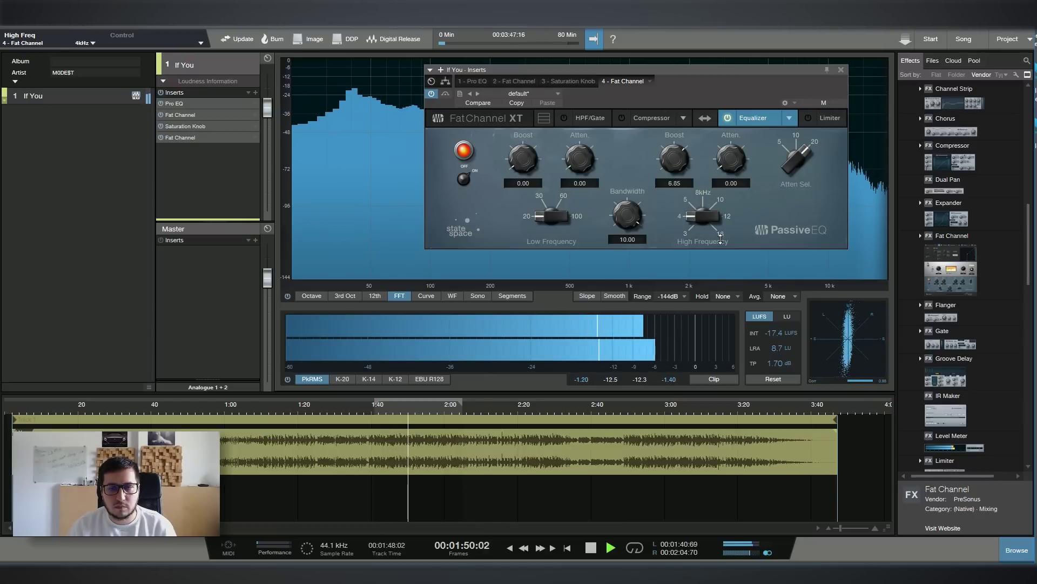
pyautogui.moveTo(674, 158); pyautogui.dragTo(668, 195)
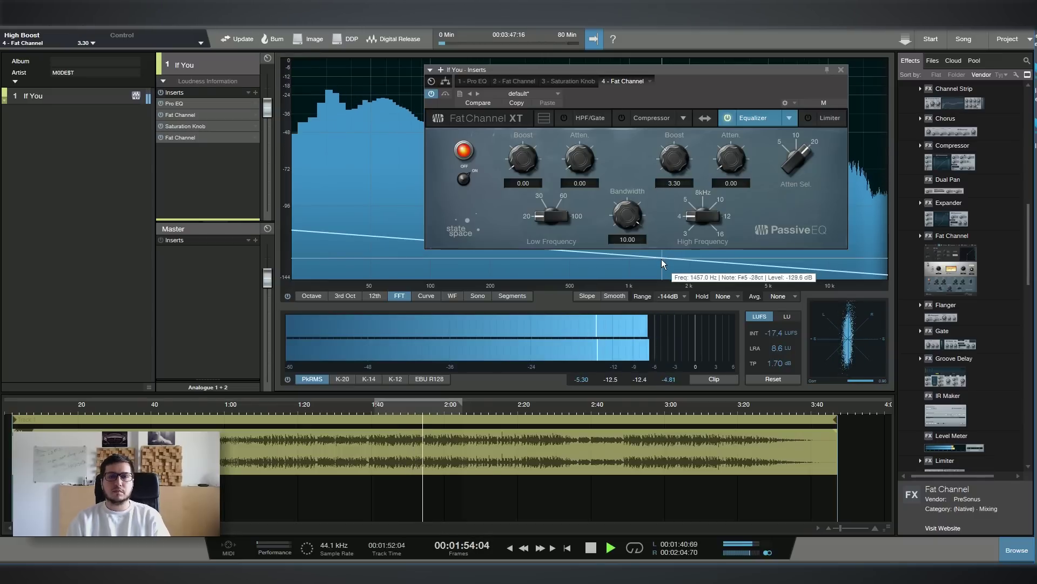
pyautogui.moveTo(628, 214); pyautogui.dragTo(629, 218)
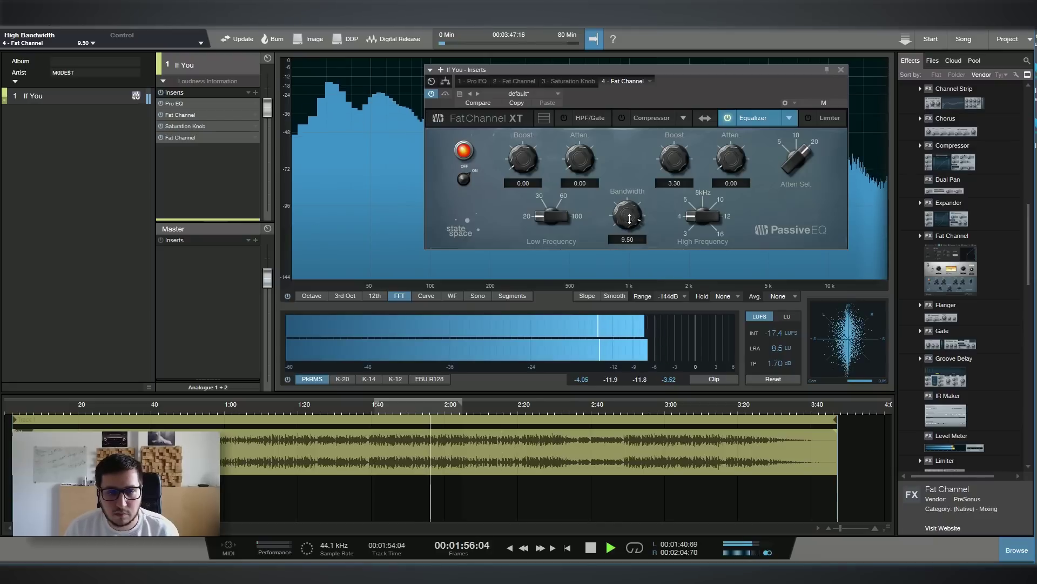
pyautogui.click(463, 152)
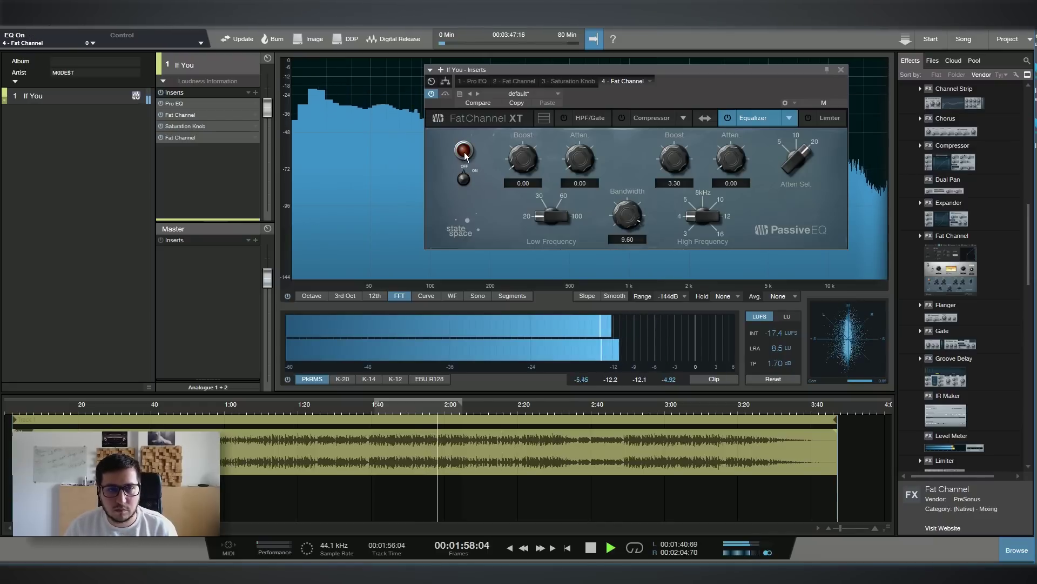
pyautogui.click(463, 151)
pyautogui.moveTo(667, 159); pyautogui.dragTo(665, 225)
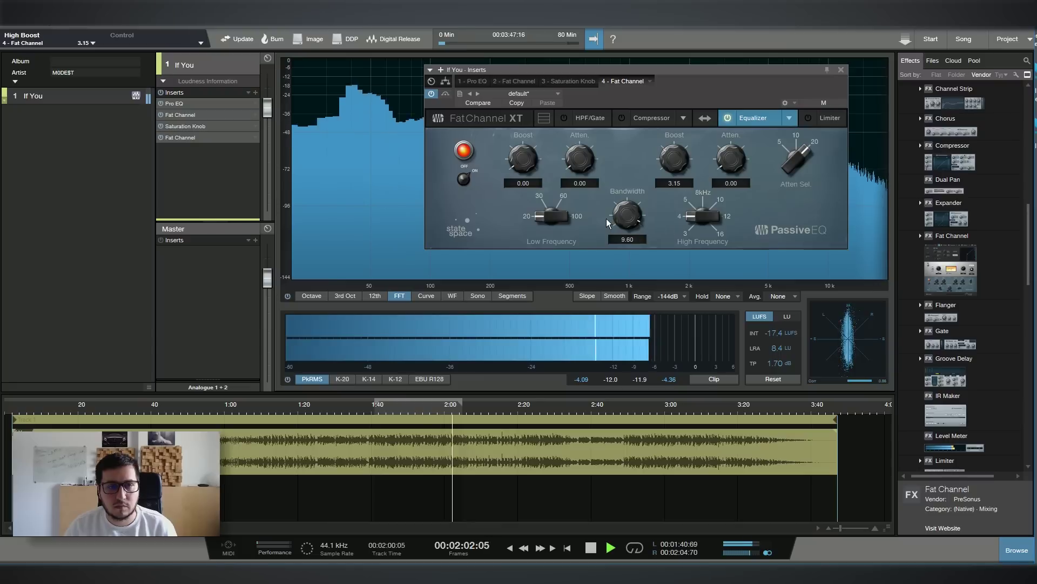
pyautogui.press('space')
# Set the low band frequency to 100 Hz and raise the low boost
pyautogui.moveTo(569, 208); pyautogui.dragTo(562, 201)
pyautogui.moveTo(523, 159); pyautogui.dragTo(523, 153)
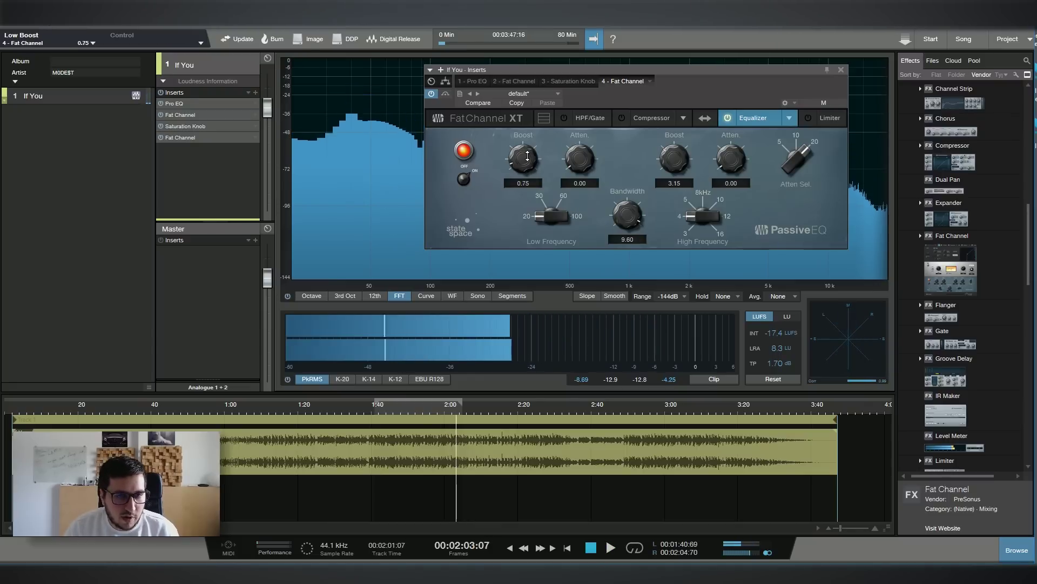
pyautogui.click(551, 219)
pyautogui.press('space')
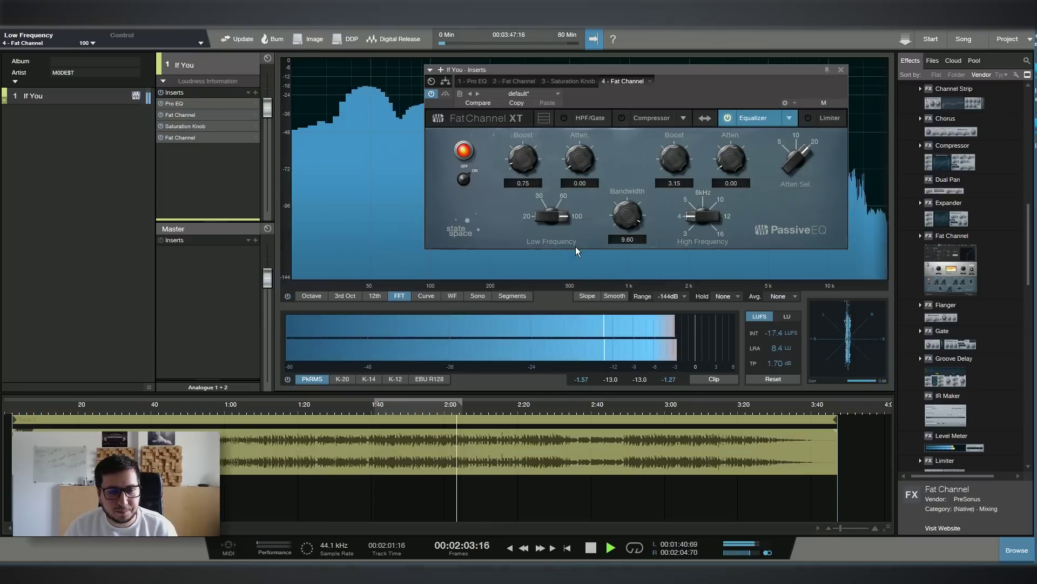
pyautogui.moveTo(529, 174); pyautogui.dragTo(529, 170)
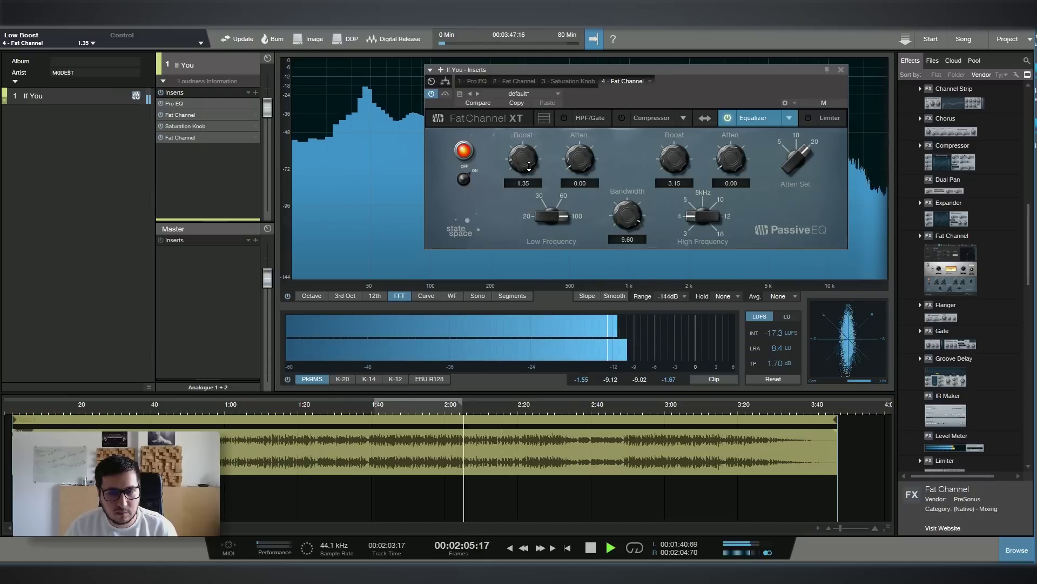
pyautogui.scroll(-3, 527, 169)
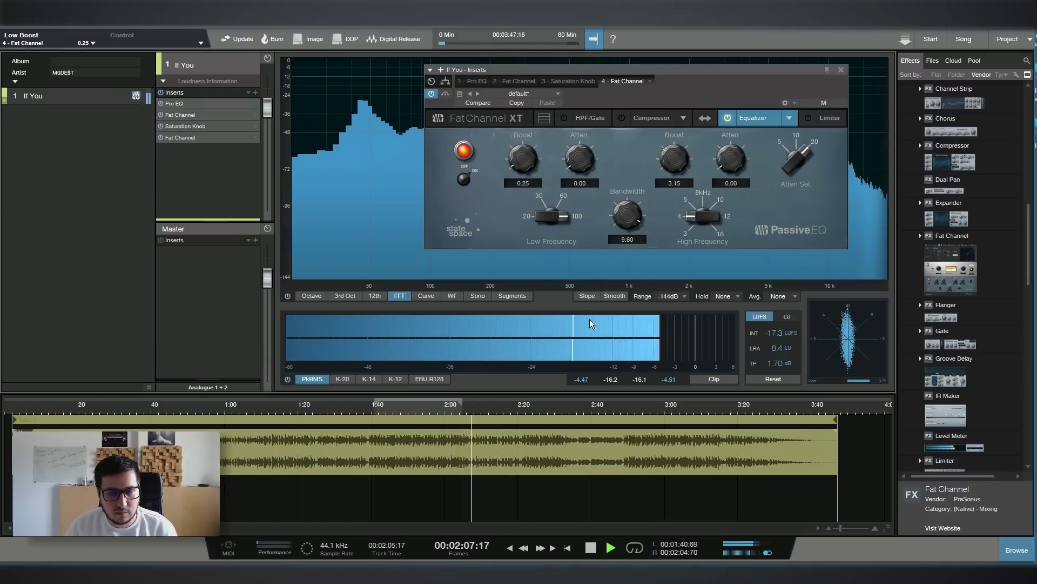
pyautogui.scroll(3, 525, 167)
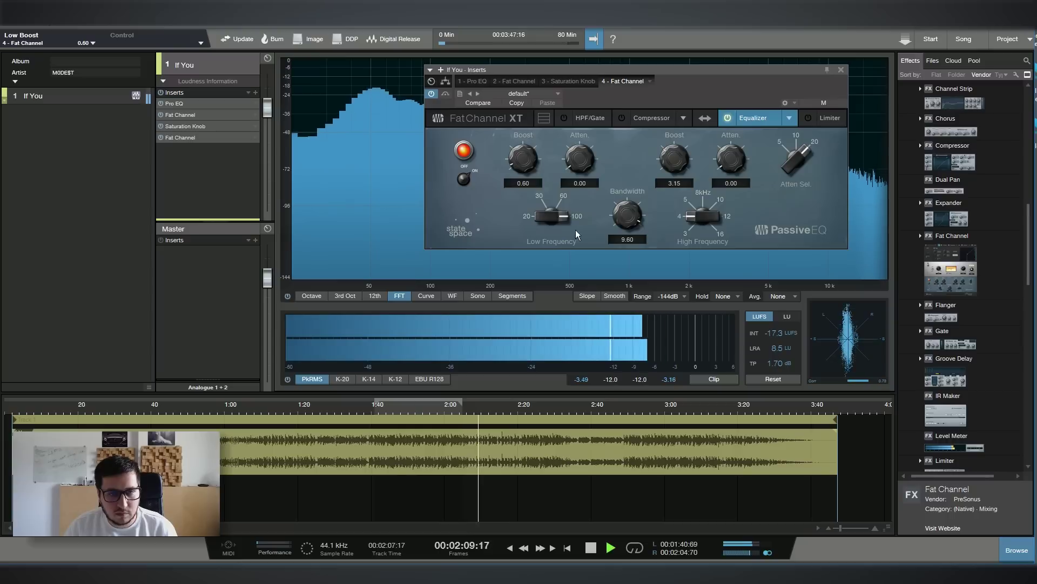
pyautogui.scroll(2, 553, 216)
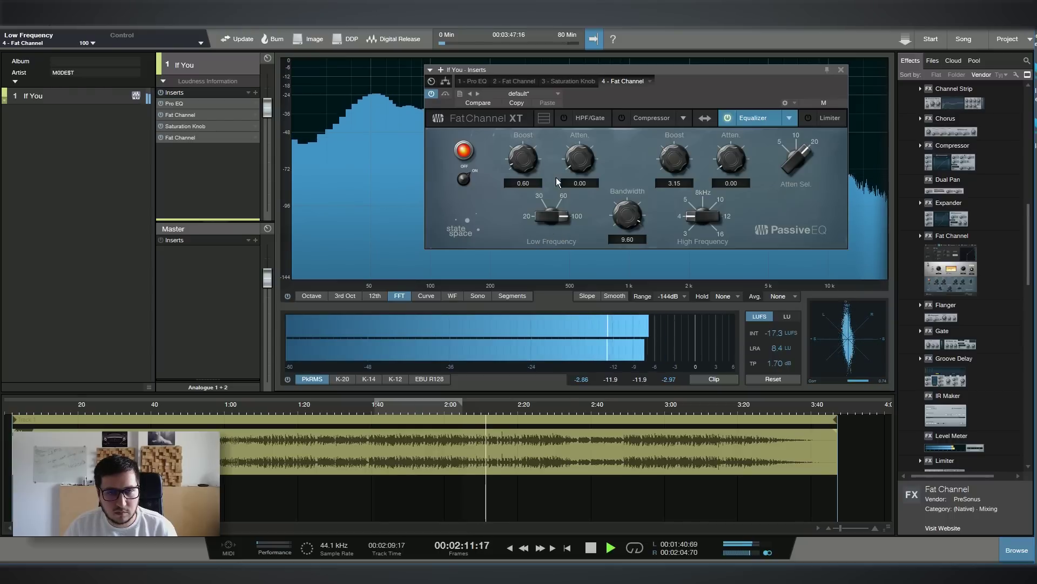
pyautogui.scroll(1, 523, 168)
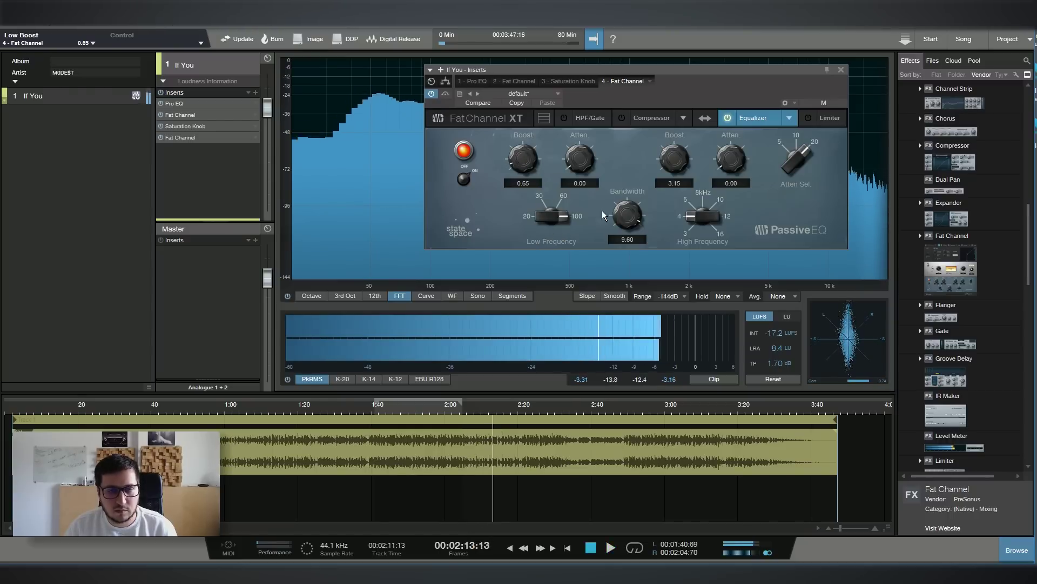
pyautogui.press('space')
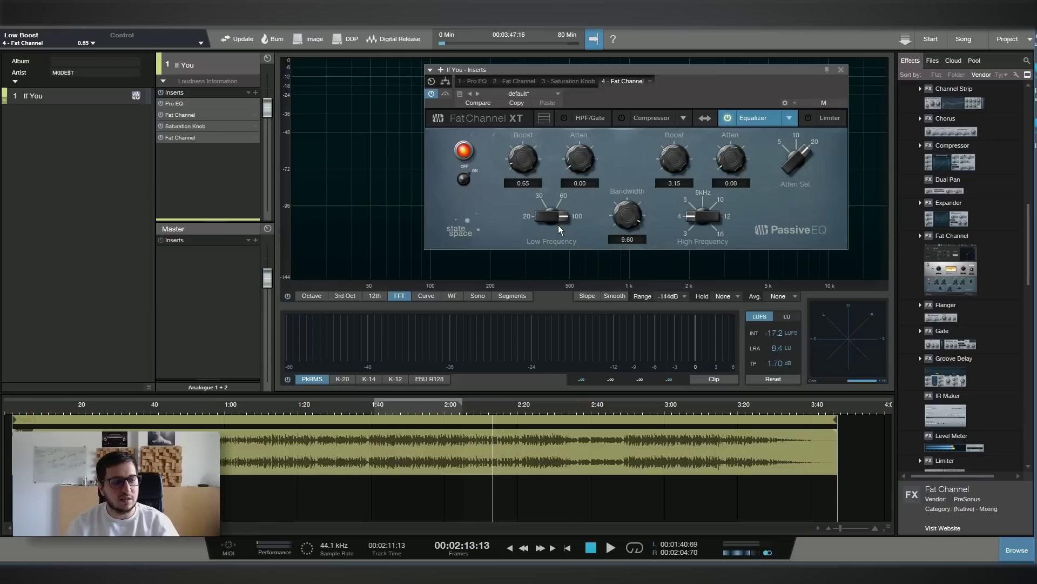
# Add low attenuation, lower Low Boost to 0.45, and lift the high boost slightly
pyautogui.moveTo(588, 165); pyautogui.dragTo(587, 161)
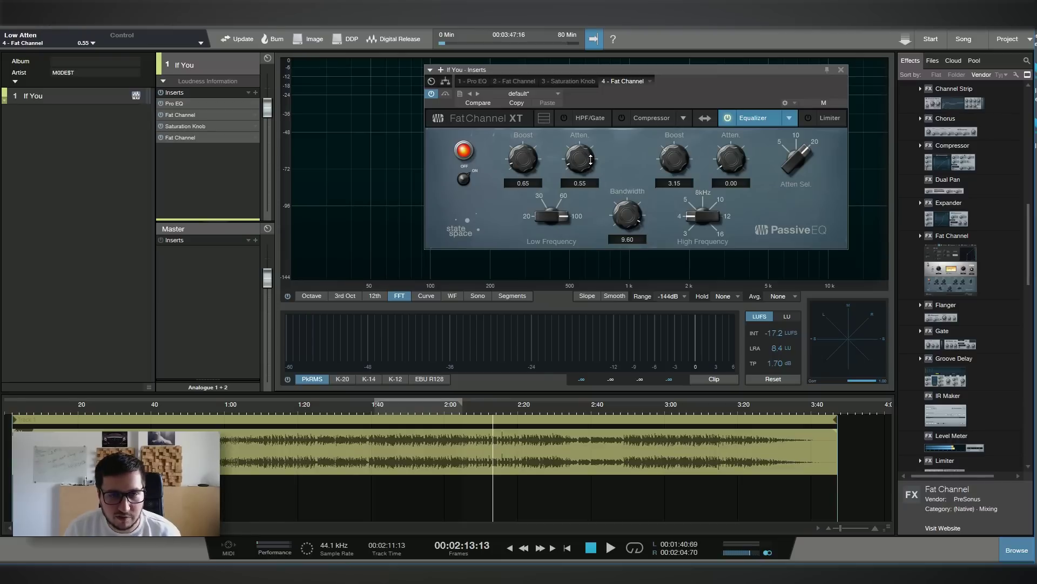
pyautogui.click(330, 420)
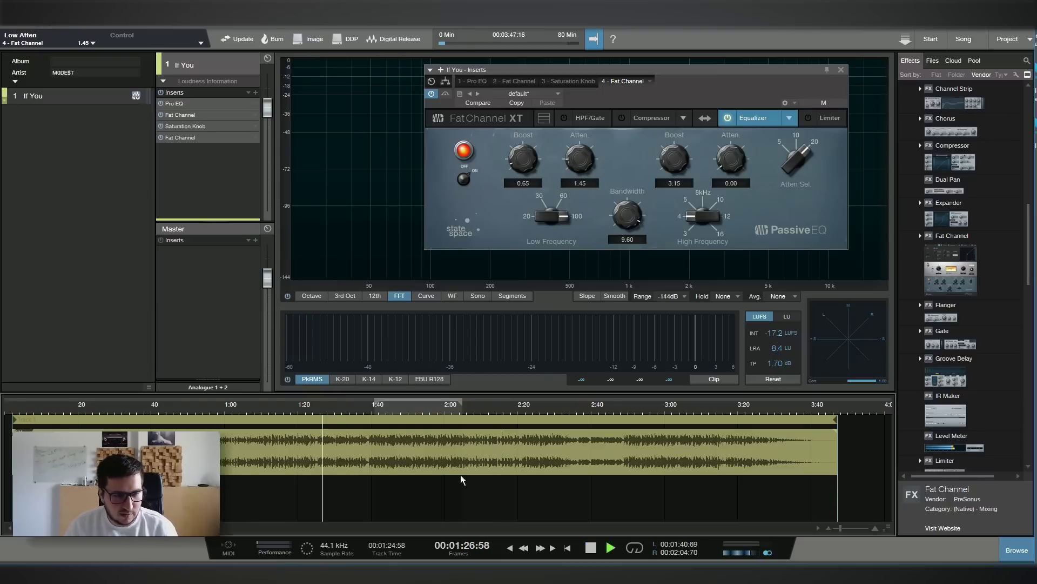
pyautogui.press('space')
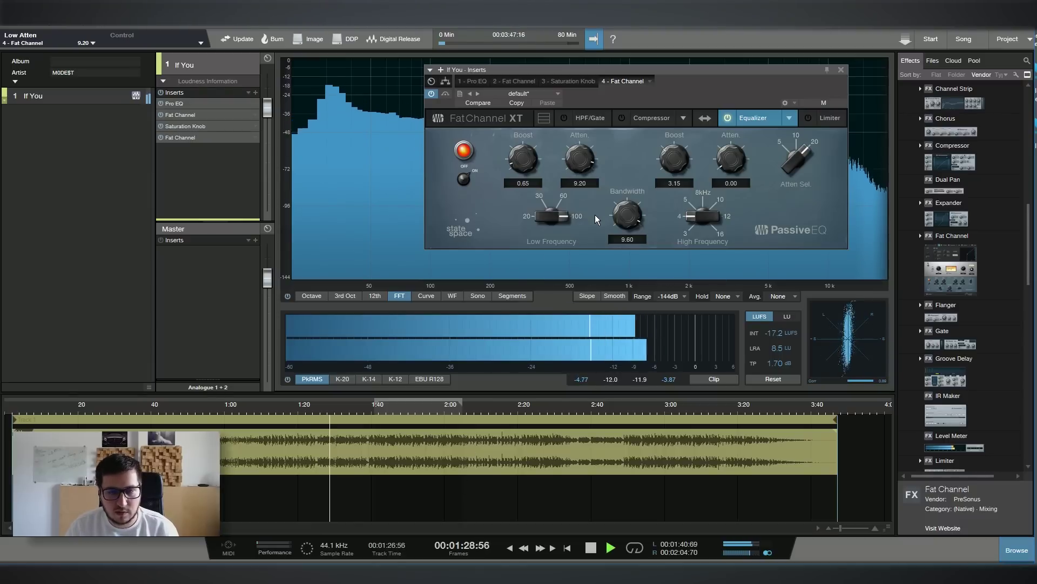
pyautogui.click(376, 419)
pyautogui.click(377, 418)
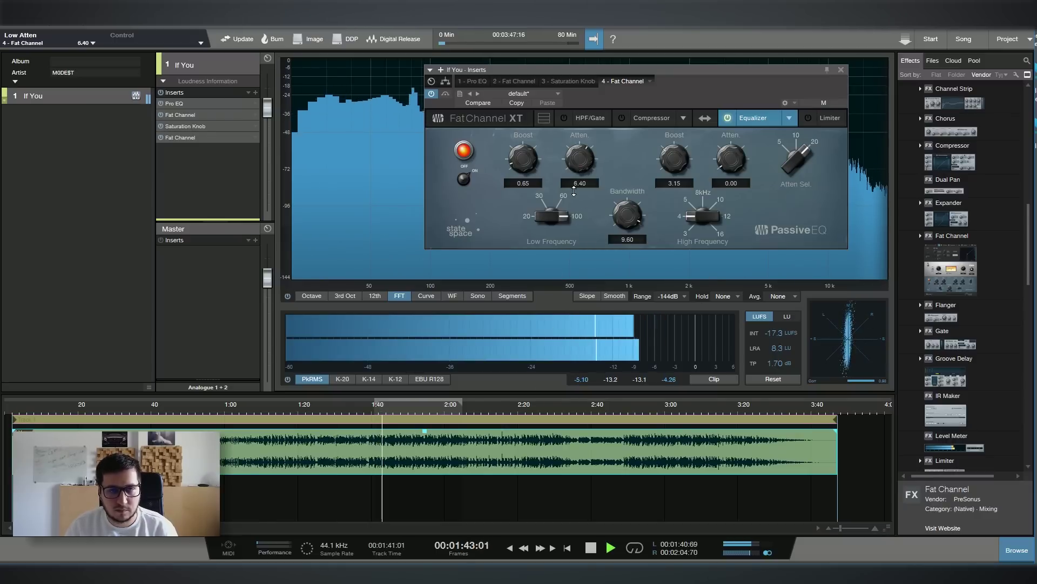
pyautogui.moveTo(579, 157); pyautogui.dragTo(580, 157)
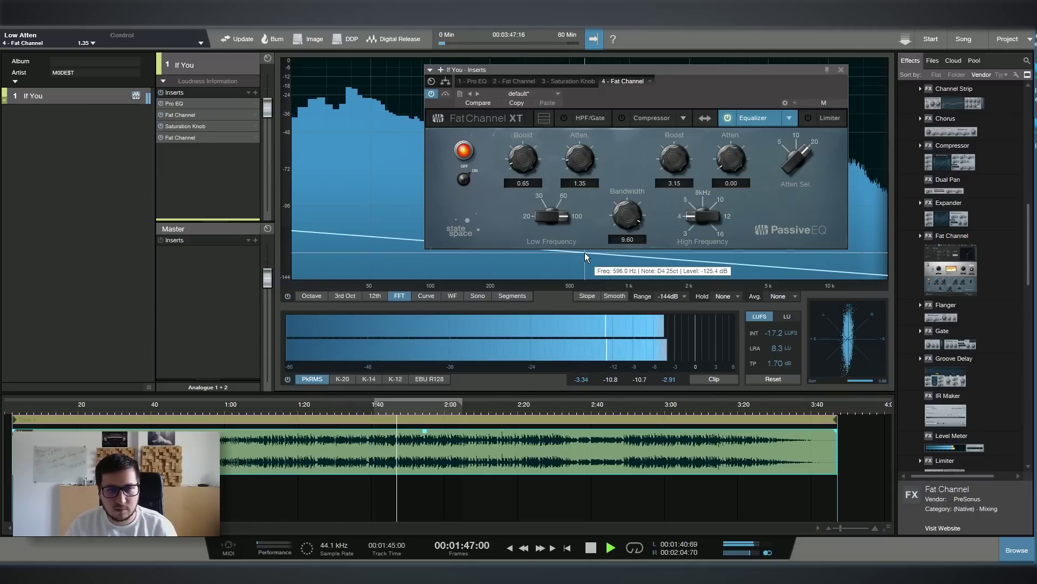
pyautogui.moveTo(523, 158); pyautogui.dragTo(523, 162)
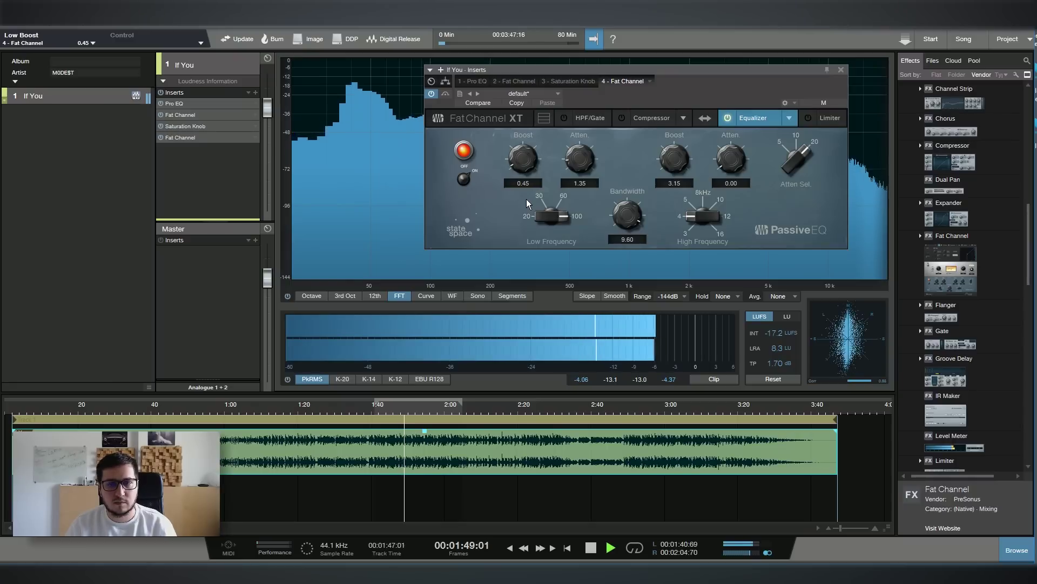
pyautogui.click(465, 180)
pyautogui.click(469, 155)
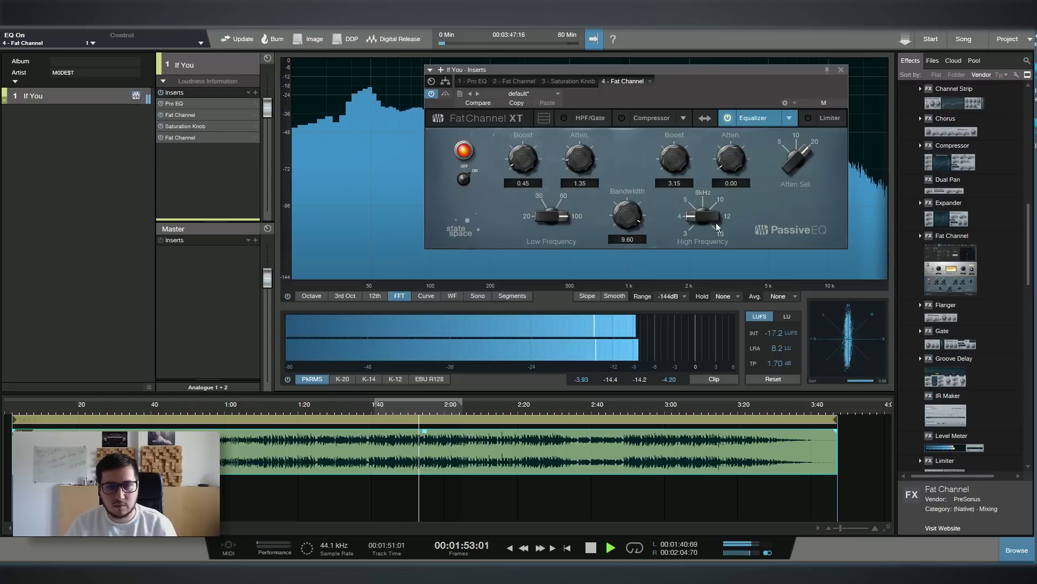
pyautogui.moveTo(677, 162); pyautogui.dragTo(671, 173)
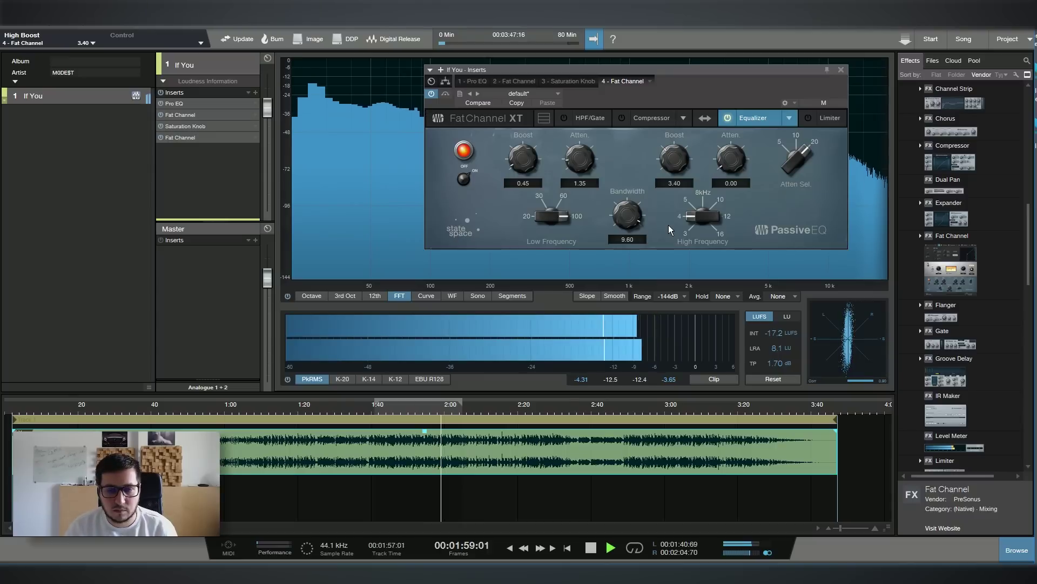
pyautogui.press('space')
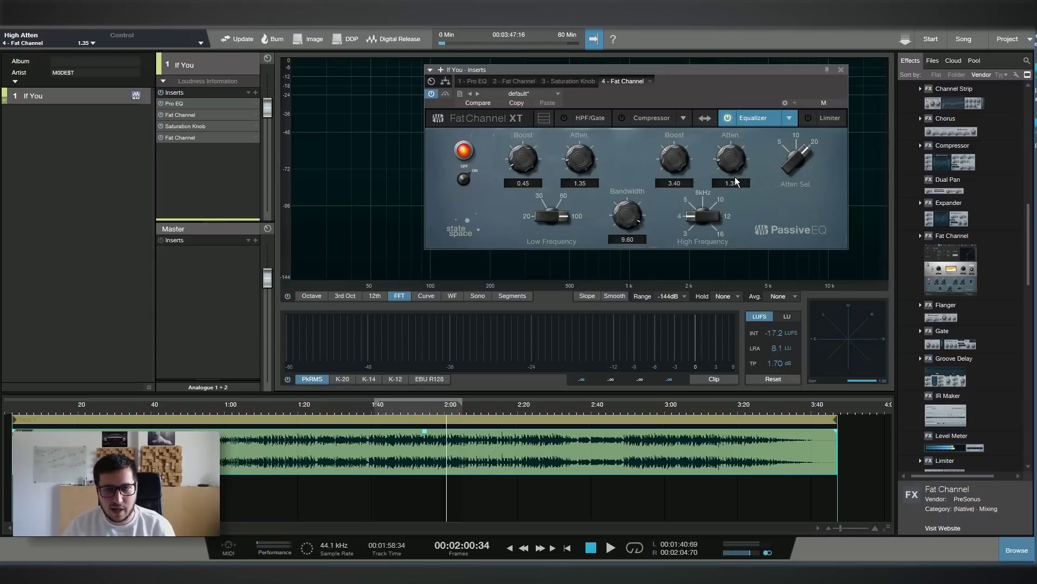
# Dial in a small high-frequency attenuation, comparing the EQ bypassed and active
pyautogui.moveTo(736, 180); pyautogui.dragTo(748, 197)
pyautogui.press('space')
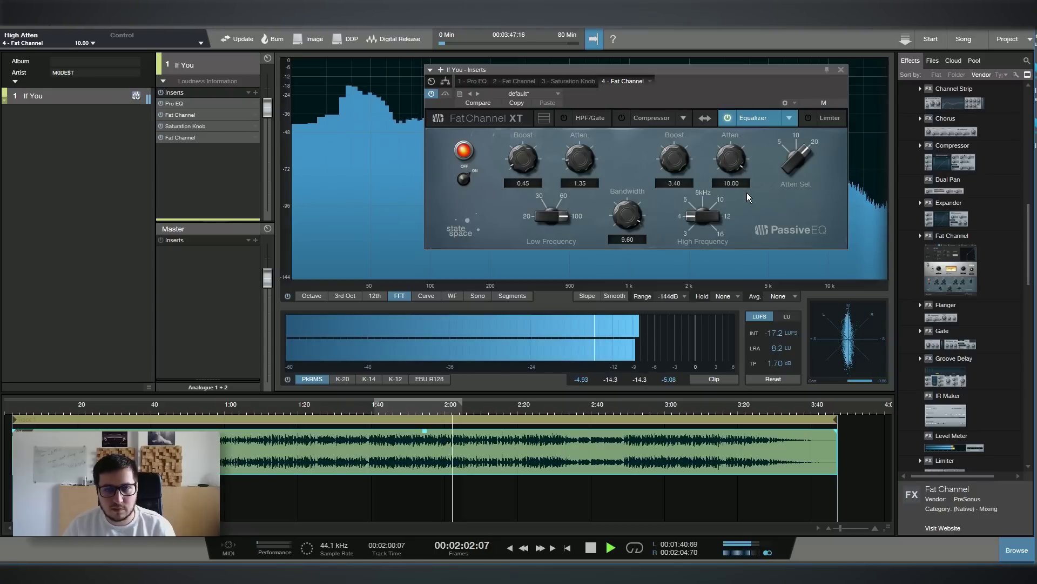
pyautogui.moveTo(722, 171); pyautogui.dragTo(726, 207)
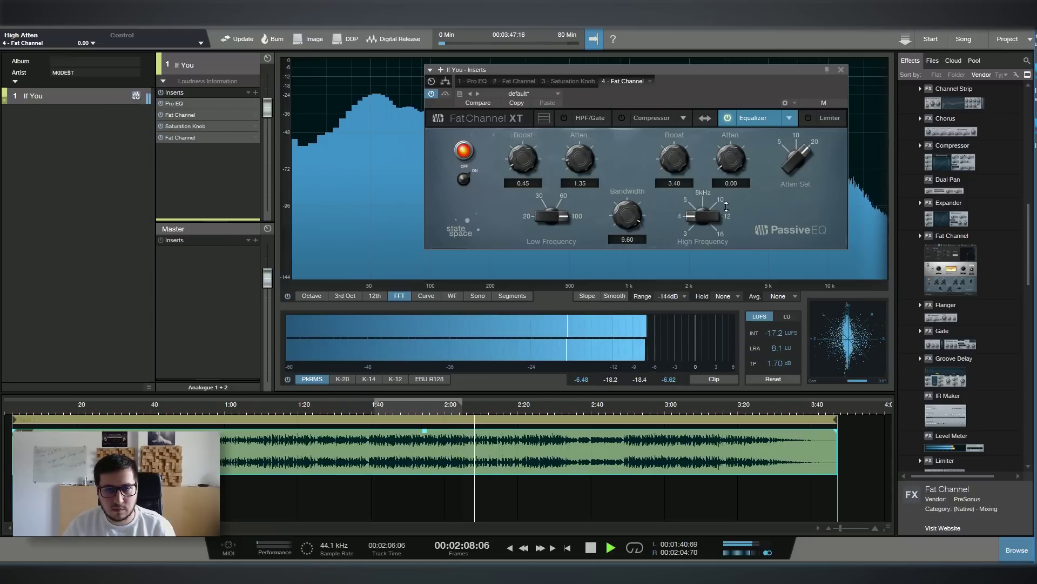
pyautogui.moveTo(727, 207); pyautogui.dragTo(724, 172)
pyautogui.click(463, 178)
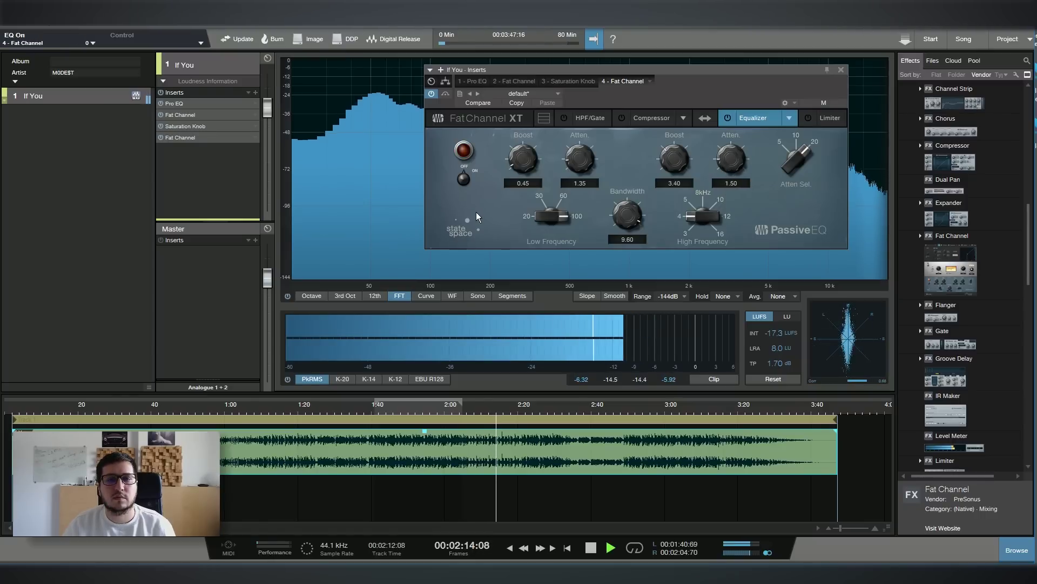
pyautogui.click(463, 178)
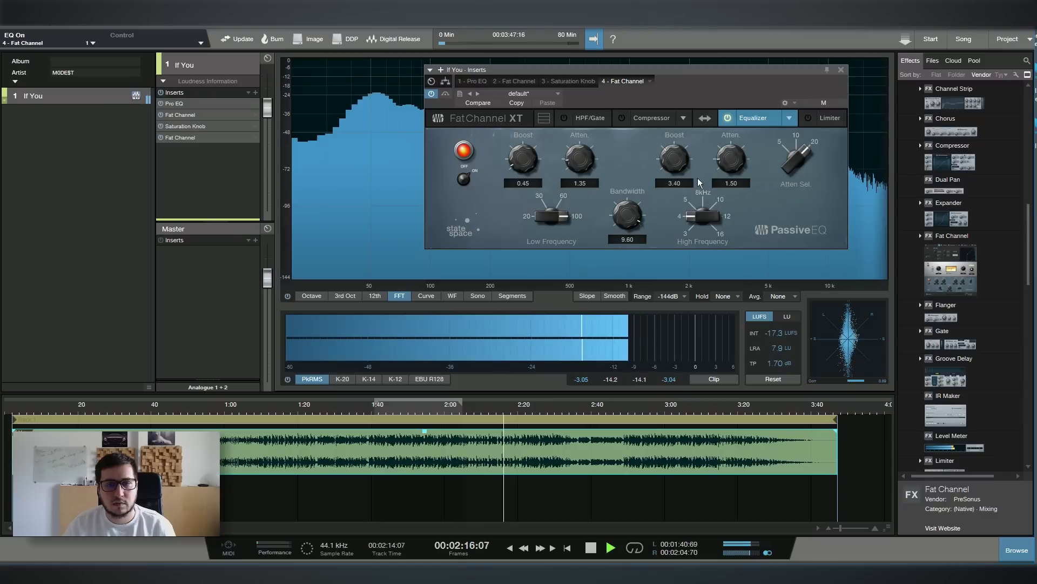
# Move the high band to 5 kHz and settle the high boost around 4.05
pyautogui.moveTo(680, 156); pyautogui.dragTo(687, 188)
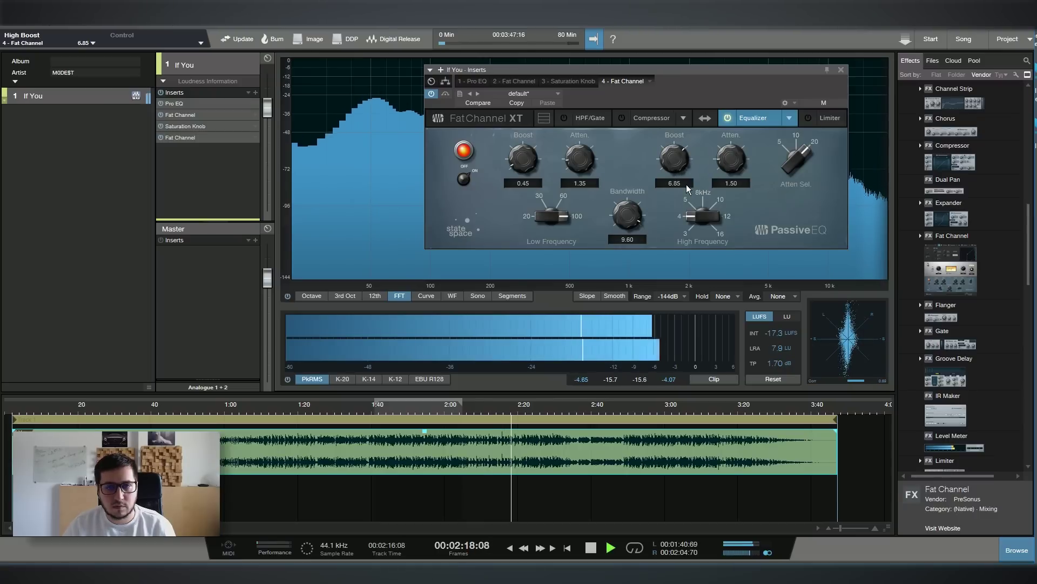
pyautogui.moveTo(701, 223); pyautogui.dragTo(693, 263)
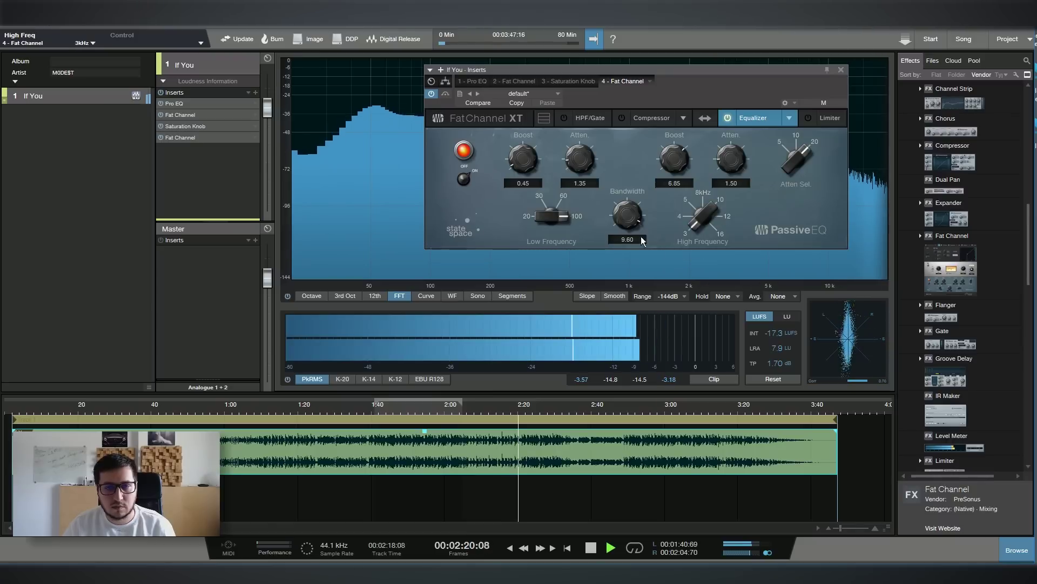
pyautogui.moveTo(702, 219)
pyautogui.mouseDown()
pyautogui.moveTo(711, 192)
pyautogui.moveTo(712, 207)
pyautogui.mouseUp()
pyautogui.moveTo(674, 160); pyautogui.dragTo(669, 193)
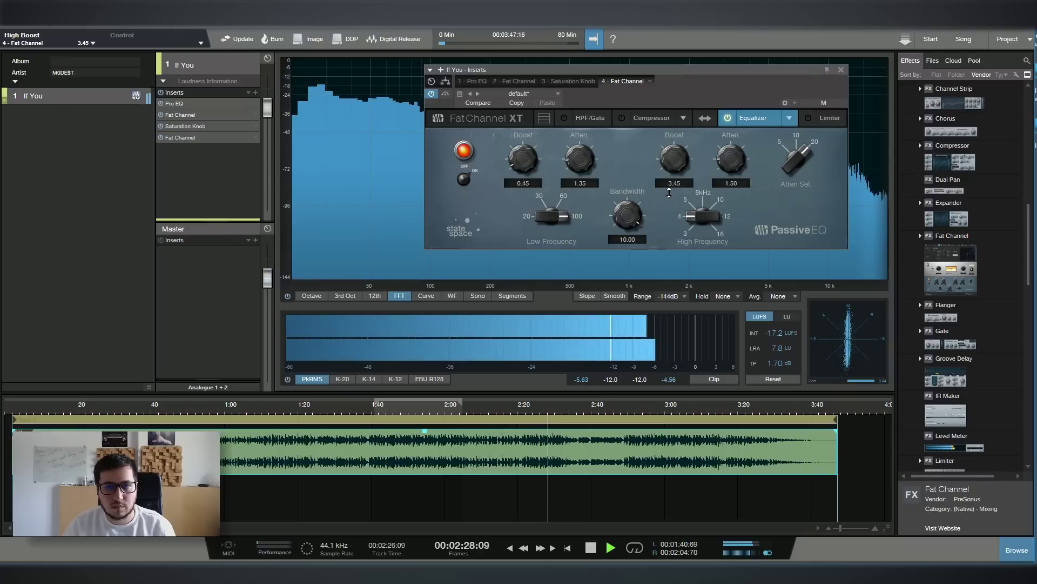
# Set High Atten 1.10, Low Atten 0.90 and Low Boost 0.50, comparing bypass
pyautogui.moveTo(731, 158); pyautogui.dragTo(733, 170)
pyautogui.click(476, 184)
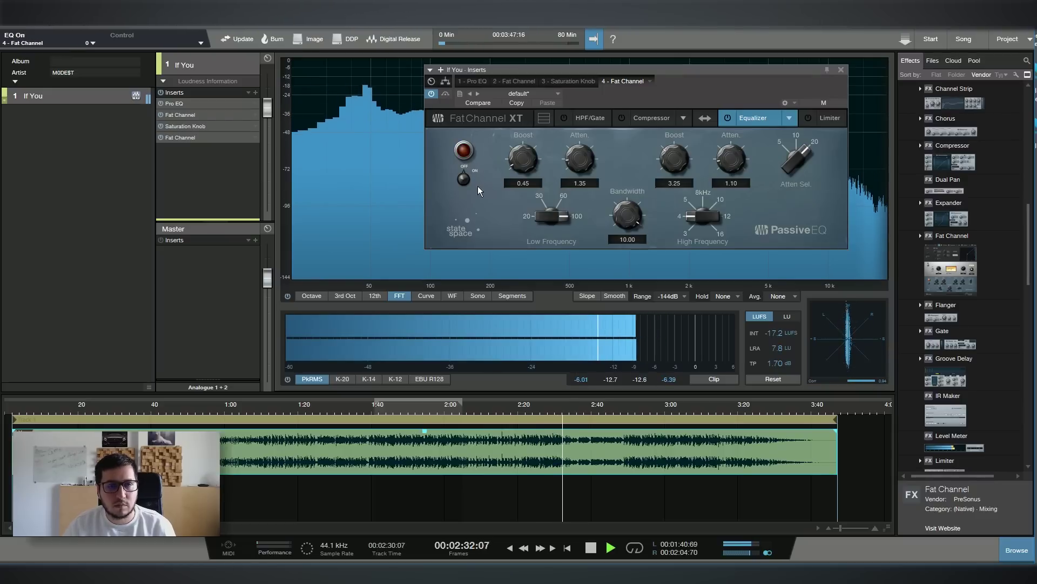
pyautogui.click(476, 171)
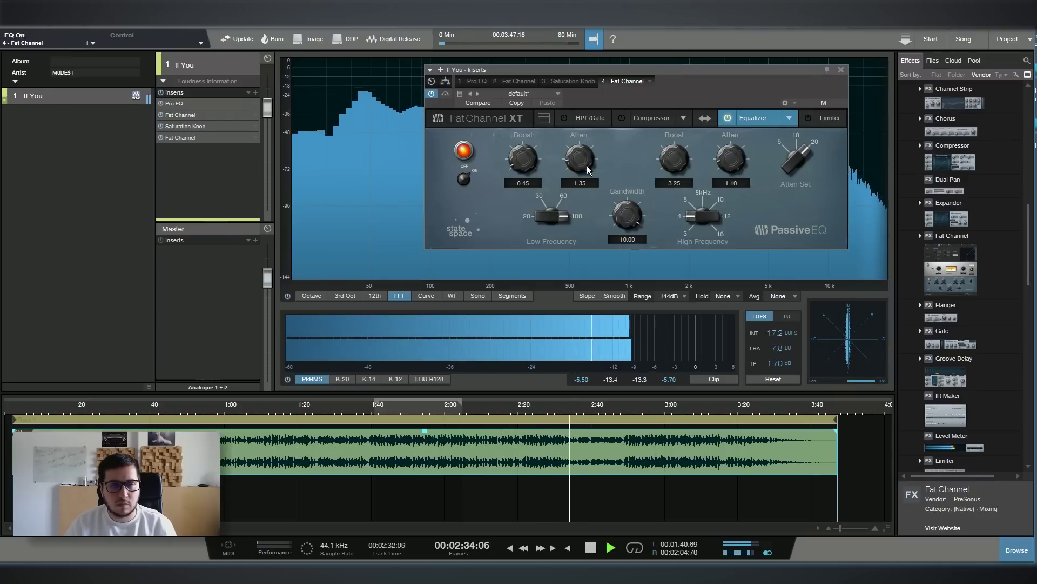
pyautogui.moveTo(581, 160); pyautogui.dragTo(587, 173)
pyautogui.moveTo(523, 162); pyautogui.dragTo(523, 160)
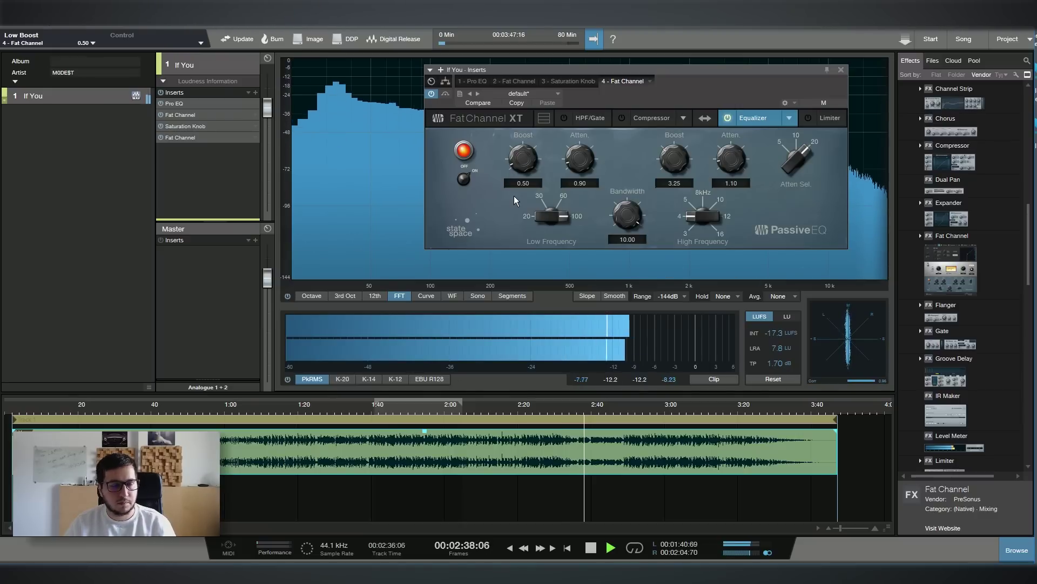
pyautogui.press('space')
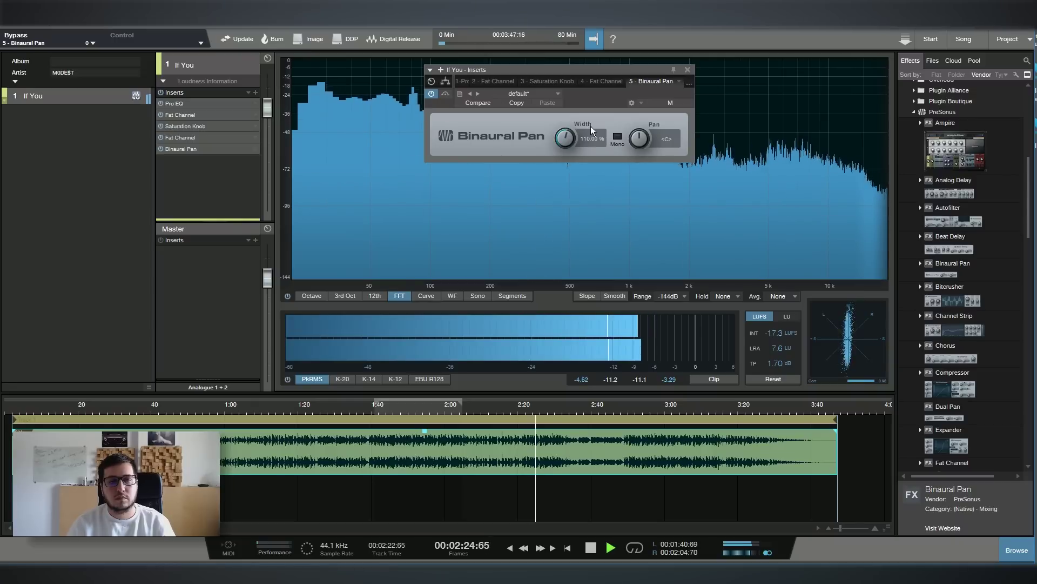
# Set the Binaural Pan width to 107% and close its window
pyautogui.click(592, 138)
pyautogui.write('107')
pyautogui.press('Return')
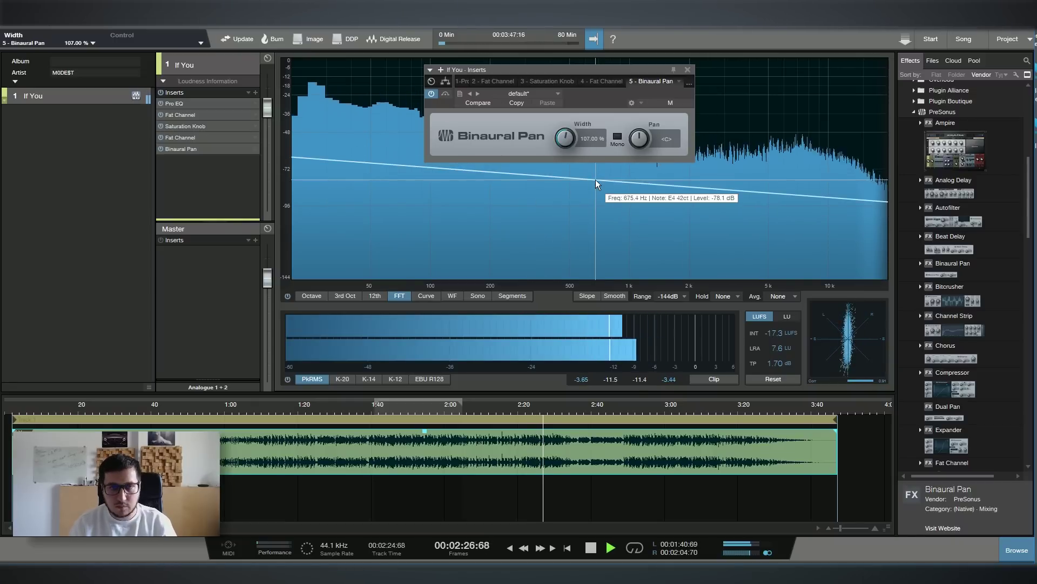
pyautogui.click(688, 69)
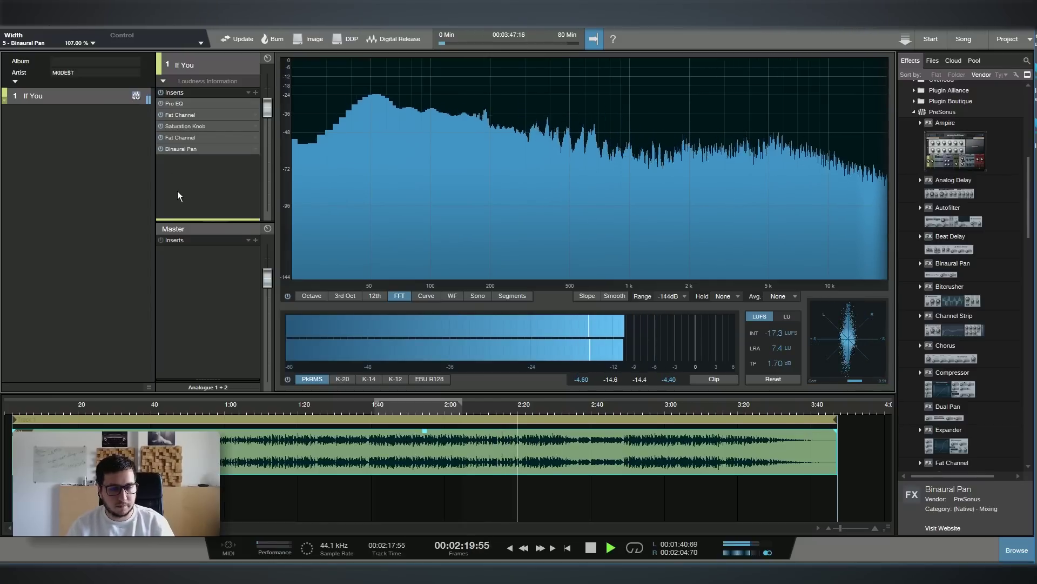
# Stop playback, reset the loudness meter, and add a Limiter from the Effects browser
pyautogui.press('space')
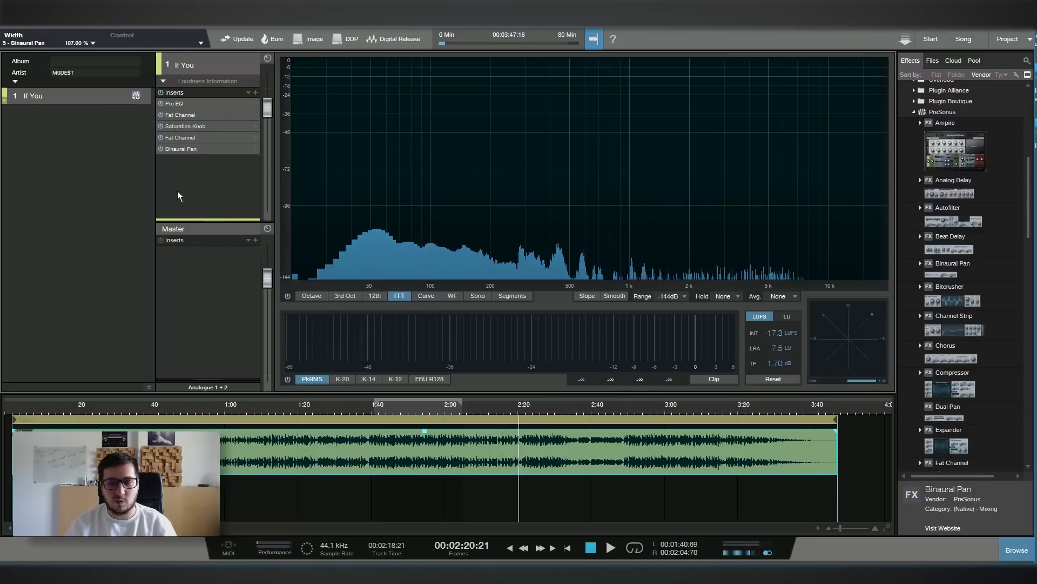
pyautogui.click(772, 380)
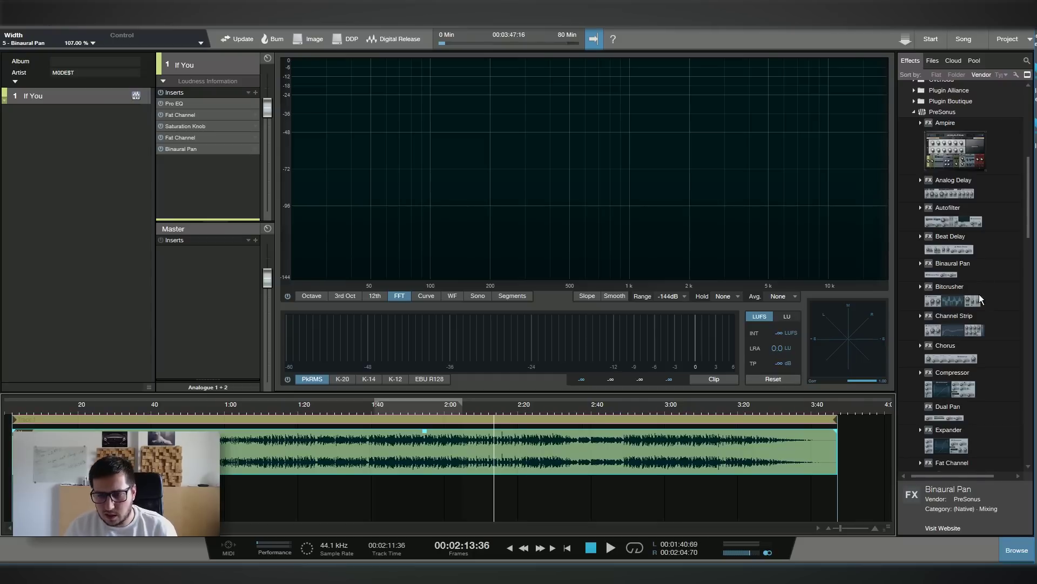
pyautogui.scroll(-7, 976, 319)
pyautogui.scroll(-4, 970, 327)
pyautogui.moveTo(971, 327); pyautogui.dragTo(489, 408)
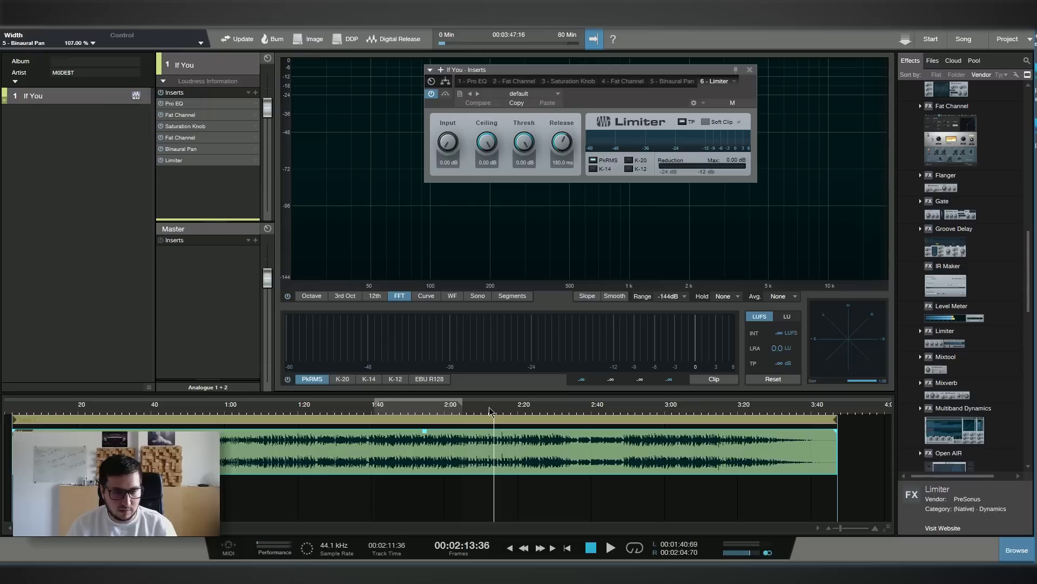
# Set the Limiter's ceiling to -1 dB, then resume playback
pyautogui.click(404, 461)
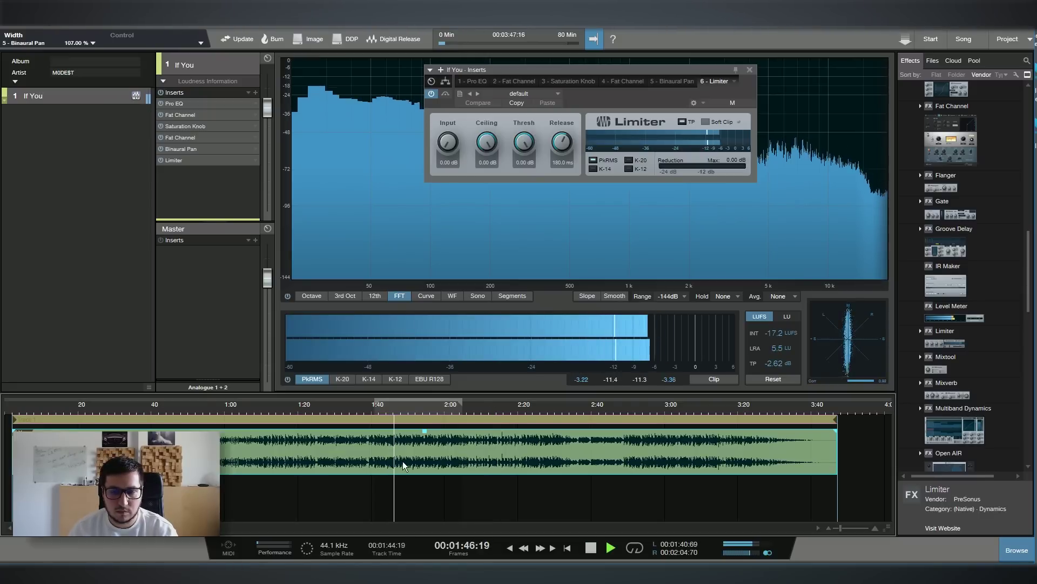
pyautogui.press('space')
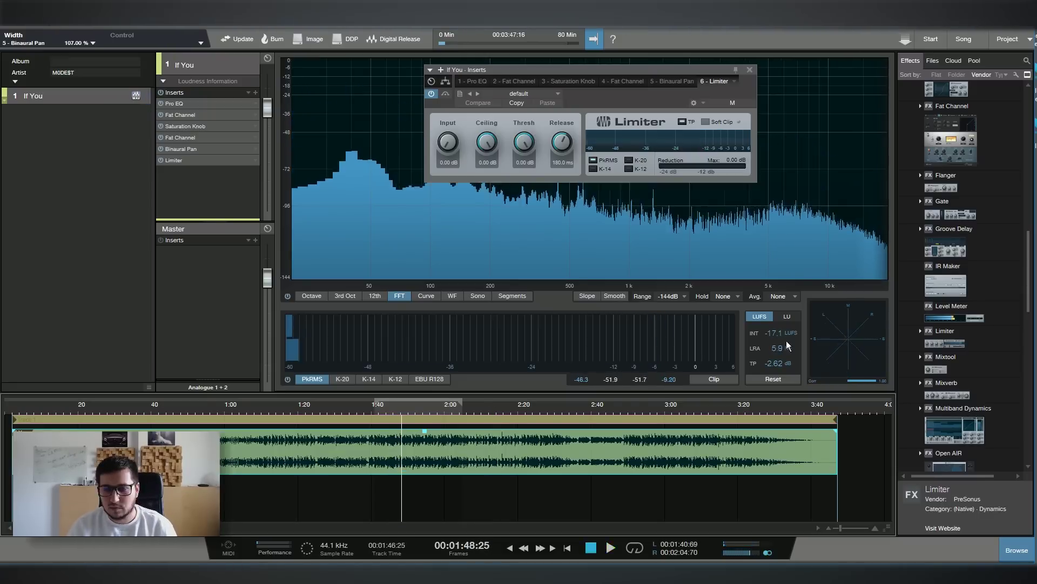
pyautogui.click(489, 162)
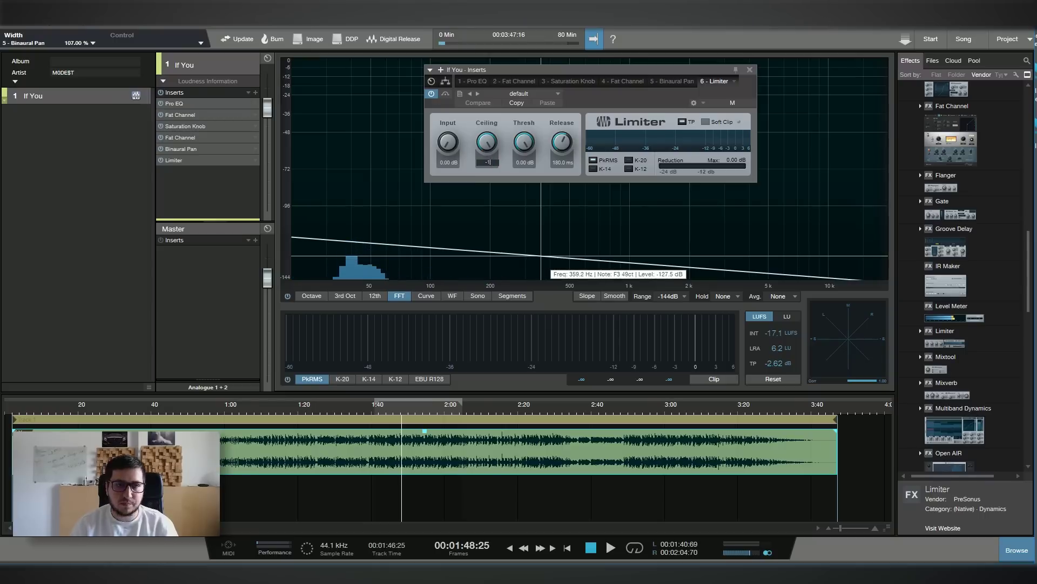
pyautogui.write('-1')
pyautogui.press('Return')
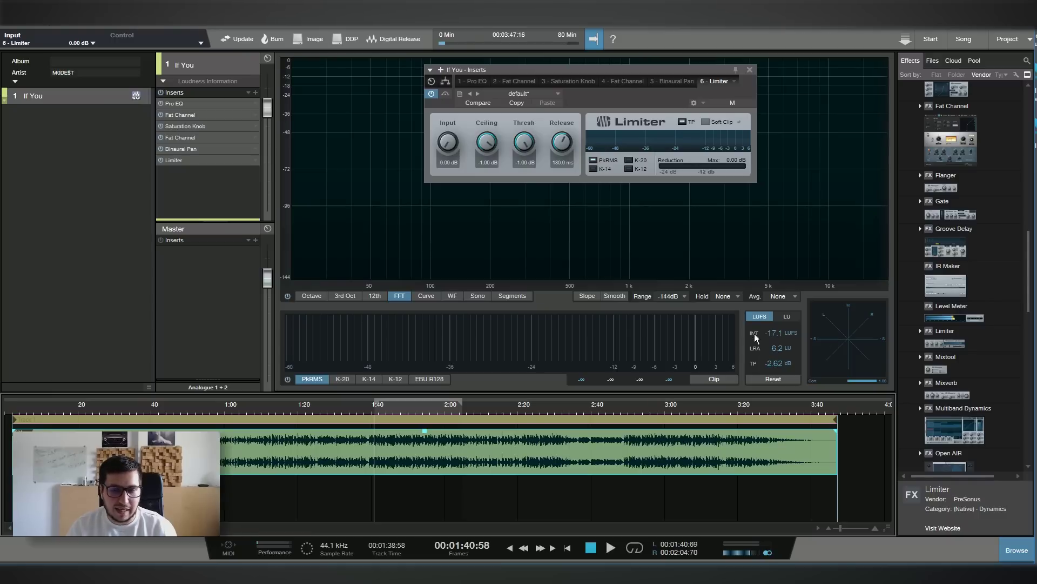
pyautogui.press('space')
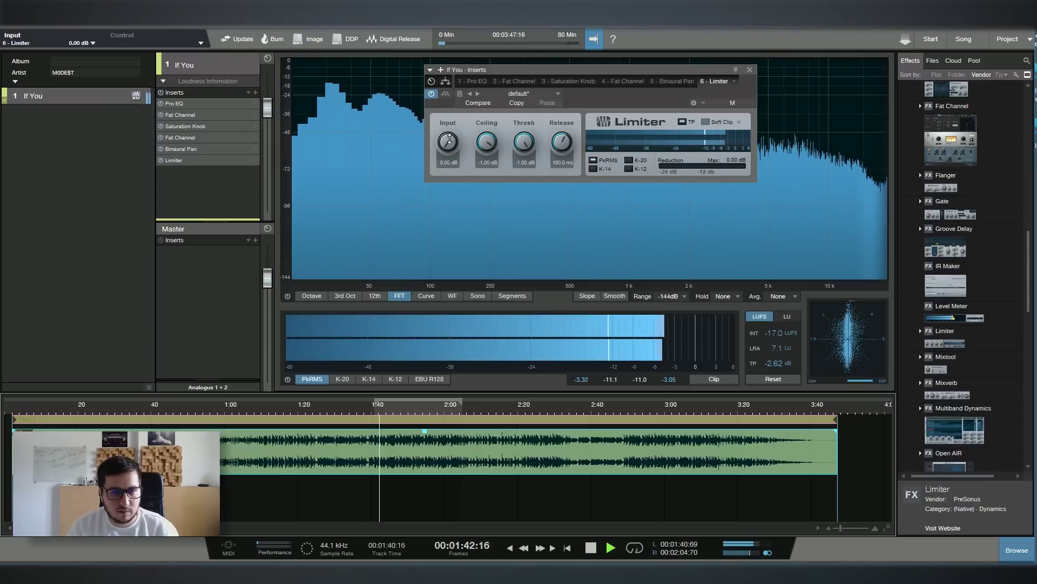
# Raise the Limiter input from 0.00 to 4.68 dB, reaching about -13.9 LUFS
pyautogui.moveTo(453, 172); pyautogui.dragTo(455, 128)
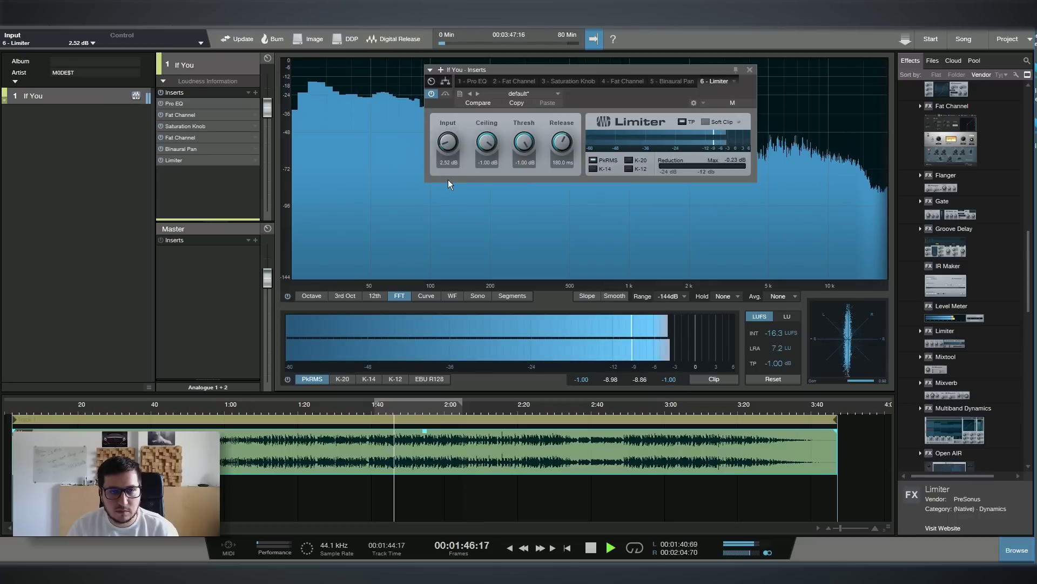
pyautogui.scroll(2, 455, 143)
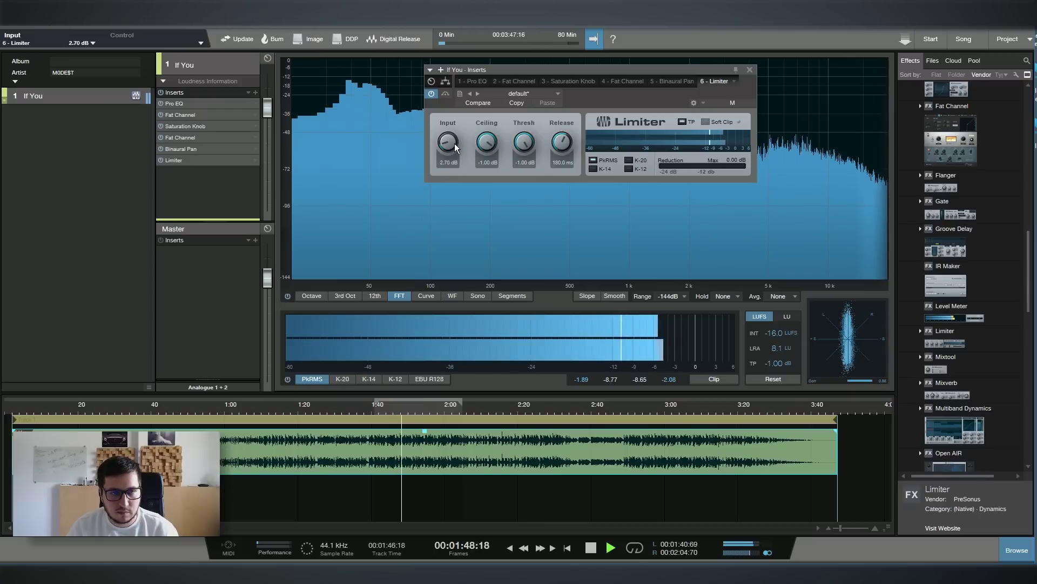
pyautogui.scroll(2, 455, 144)
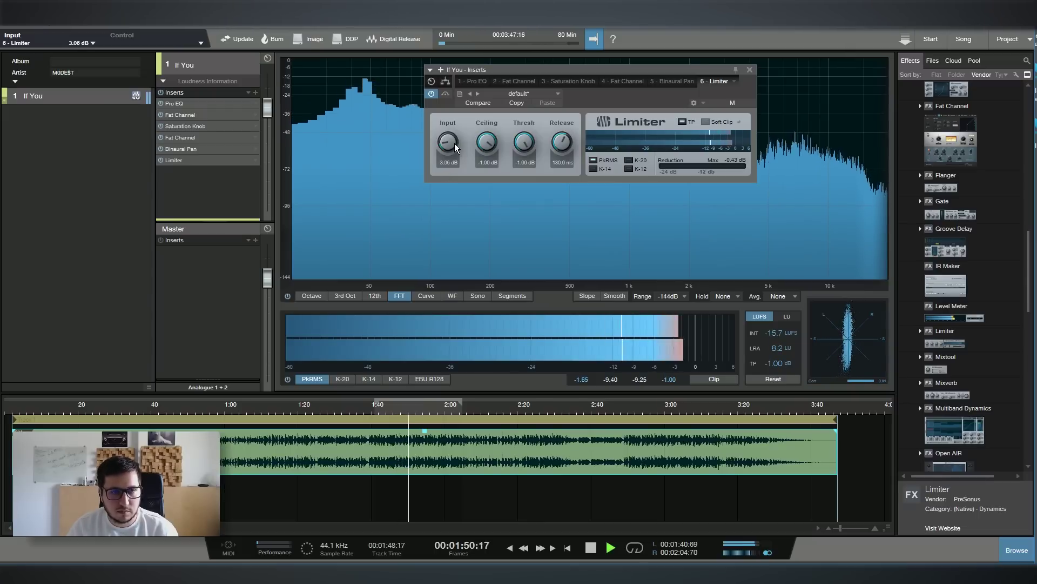
pyautogui.scroll(2, 455, 143)
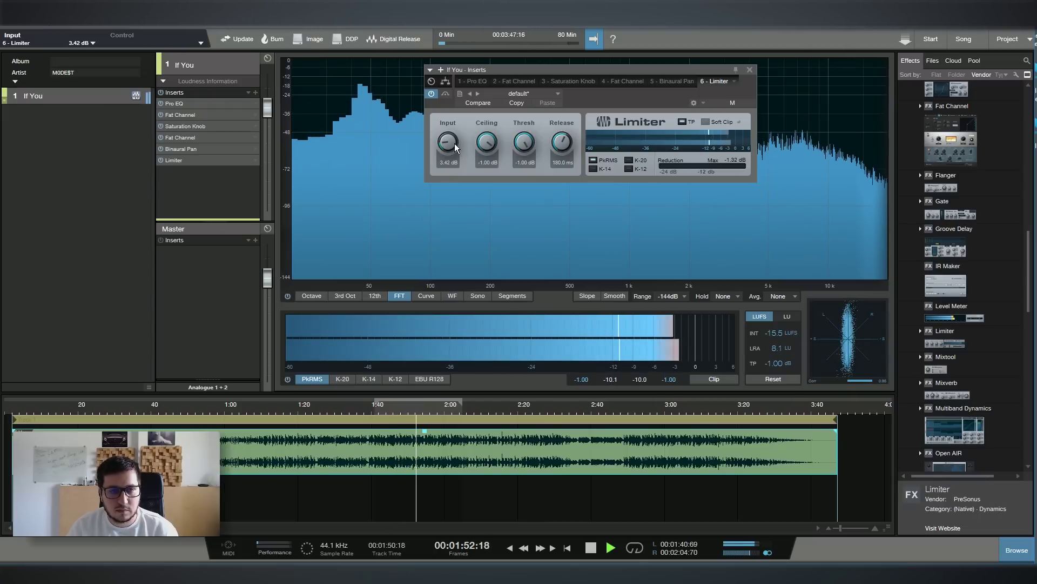
pyautogui.scroll(2, 455, 144)
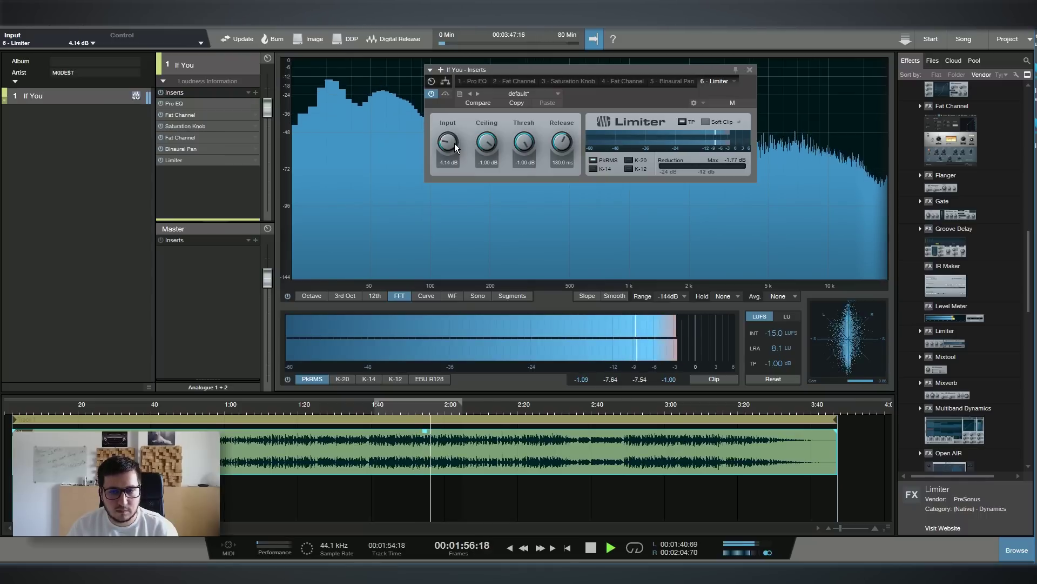
pyautogui.scroll(2, 455, 144)
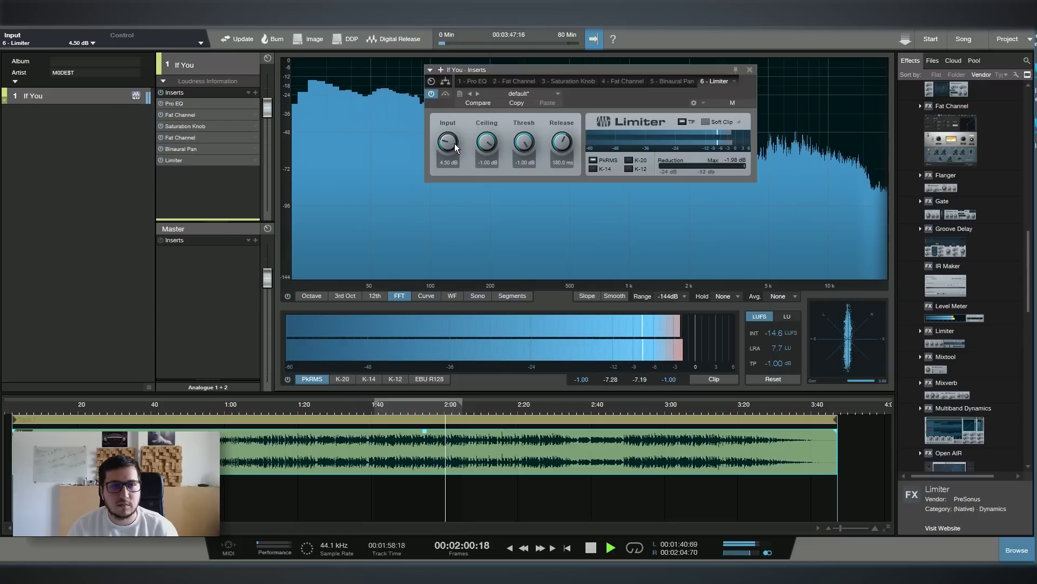
pyautogui.scroll(1, 455, 144)
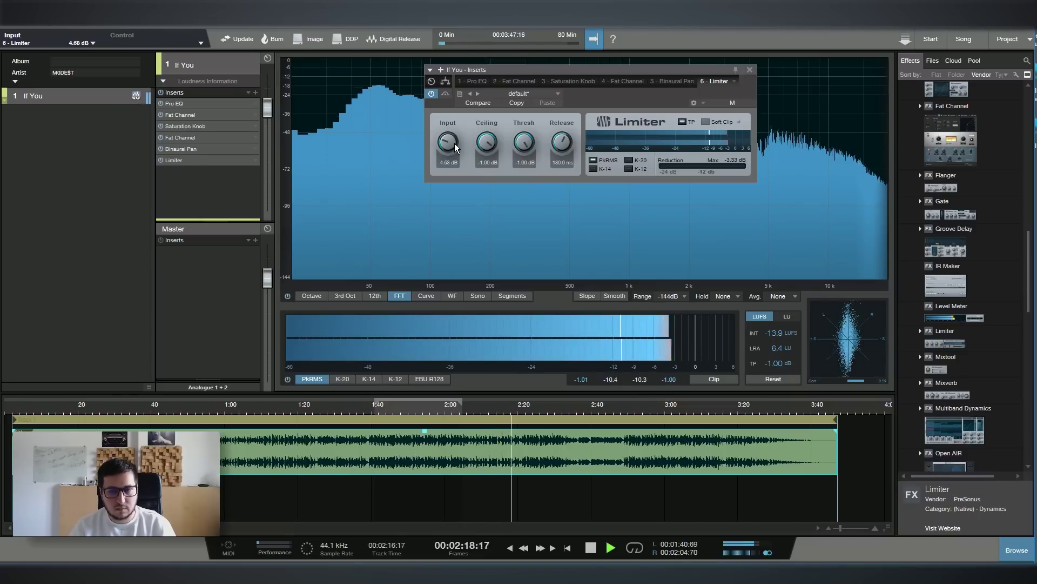
# A/B the Limiter against bypass, leave it active, and stop playback
pyautogui.click(161, 93)
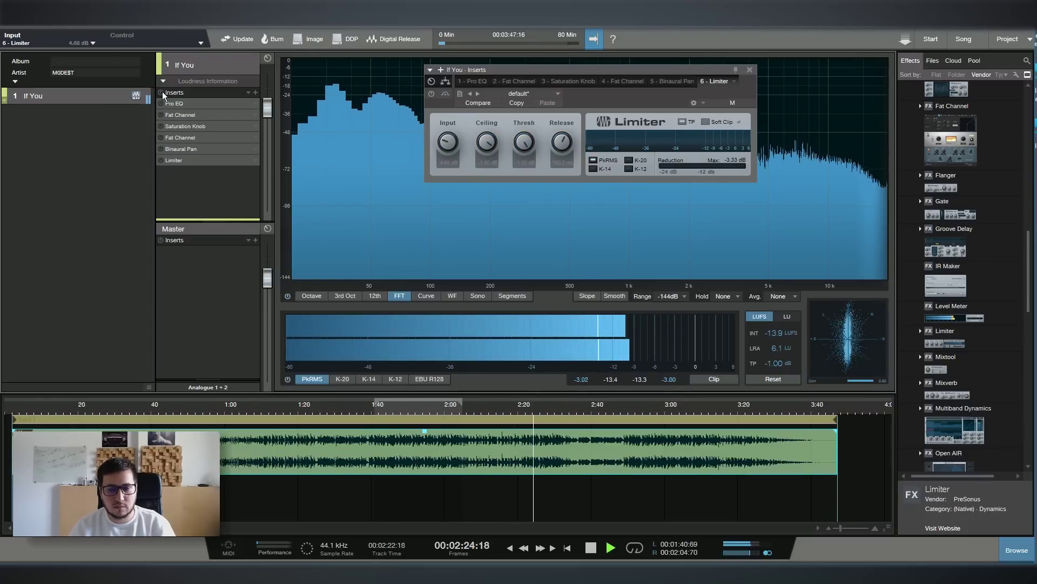
pyautogui.click(161, 92)
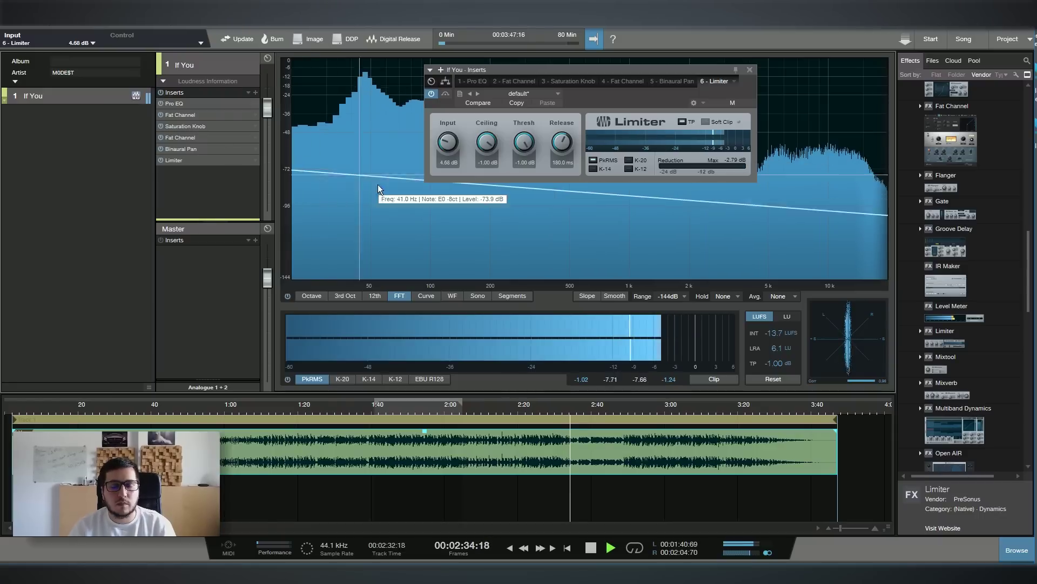
pyautogui.press('space')
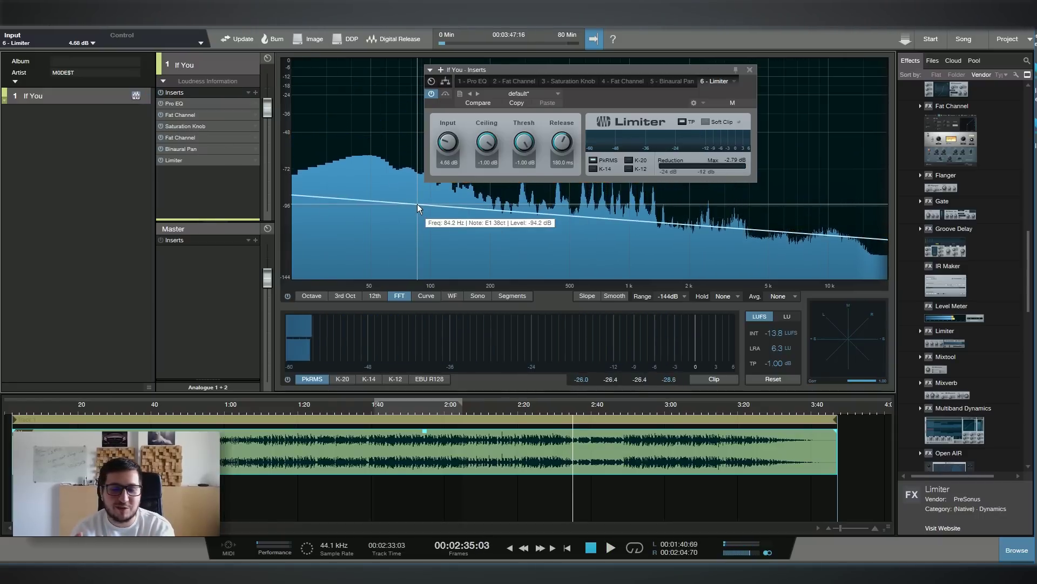